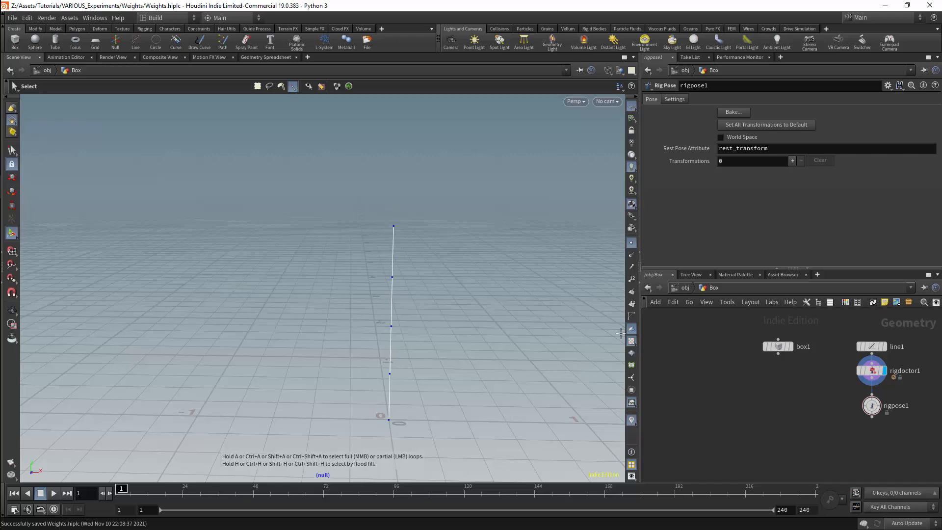
- Test-rotate joints point_1 and point_3 about Z on the displayed Rig Pose node, and reset both rotations to default
click(867, 408)
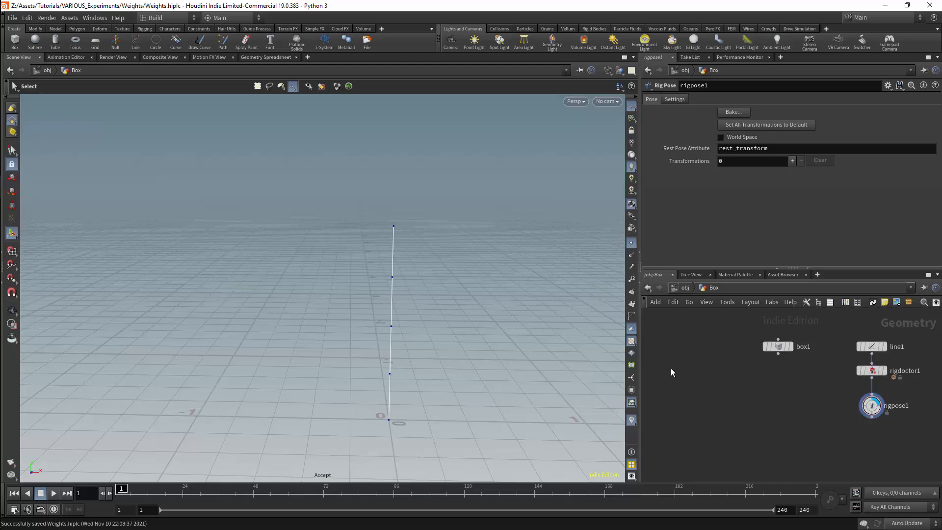
key(Return)
click(390, 374)
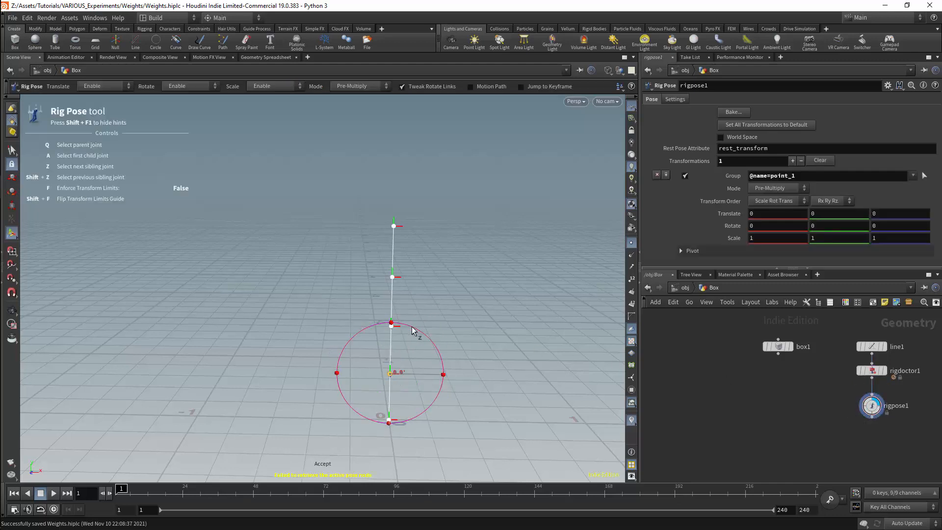
drag(414, 328, 413, 318)
click(411, 281)
click(441, 239)
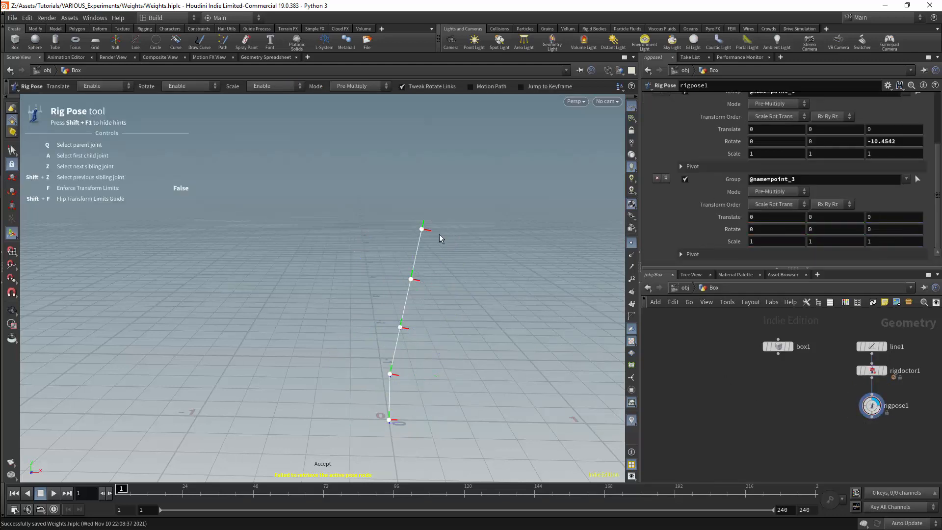
click(412, 278)
drag(448, 246, 452, 256)
ctrl+middle_click(735, 145)
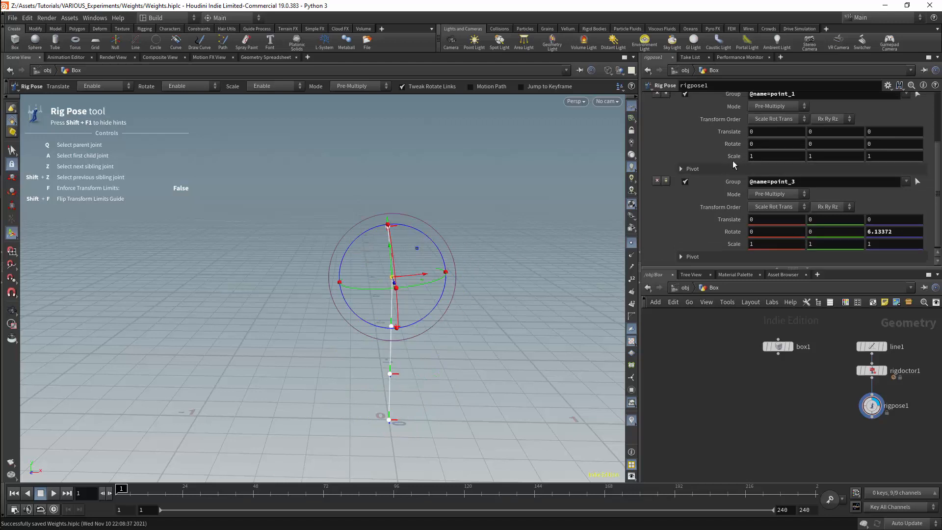
ctrl+middle_click(731, 235)
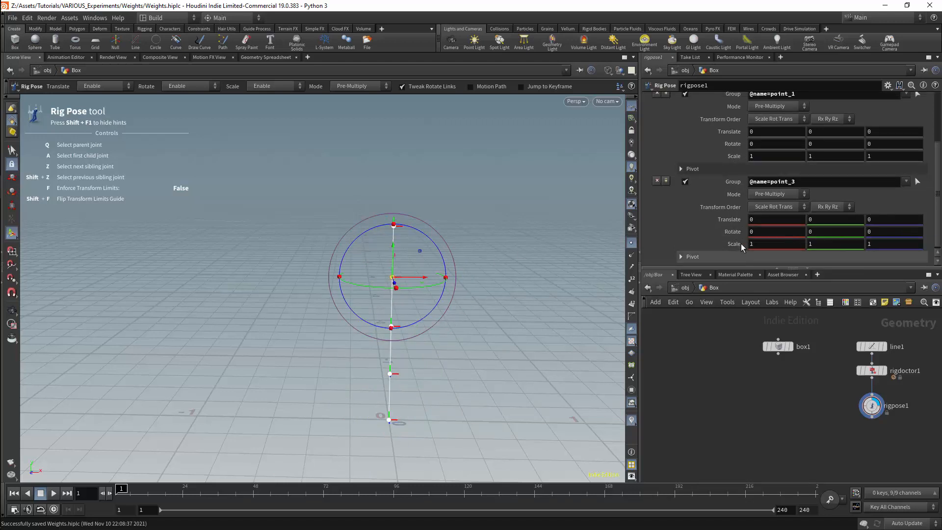
- Review the Rig Doctor node's settings and the box1 node's settings and geometry
click(872, 371)
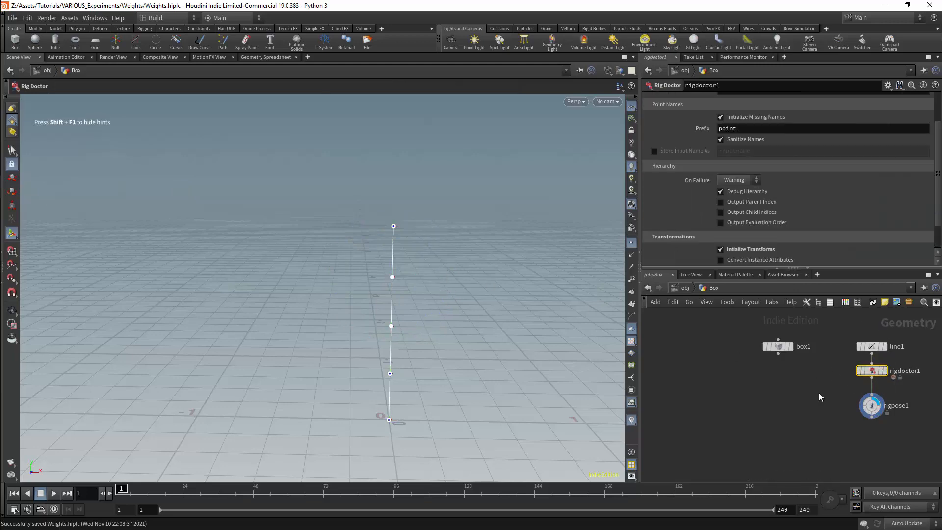
drag(789, 359, 793, 362)
alt+drag(450, 244, 415, 201)
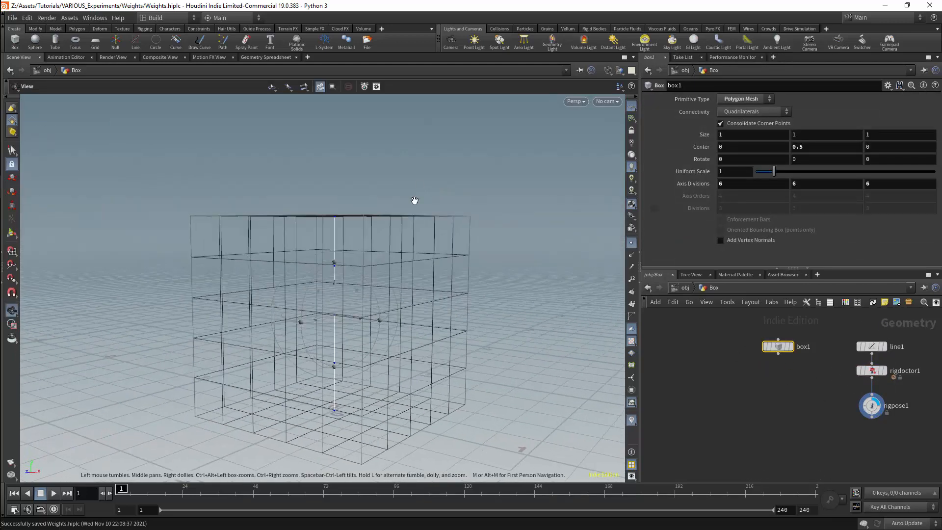
middle_drag(775, 400, 736, 386)
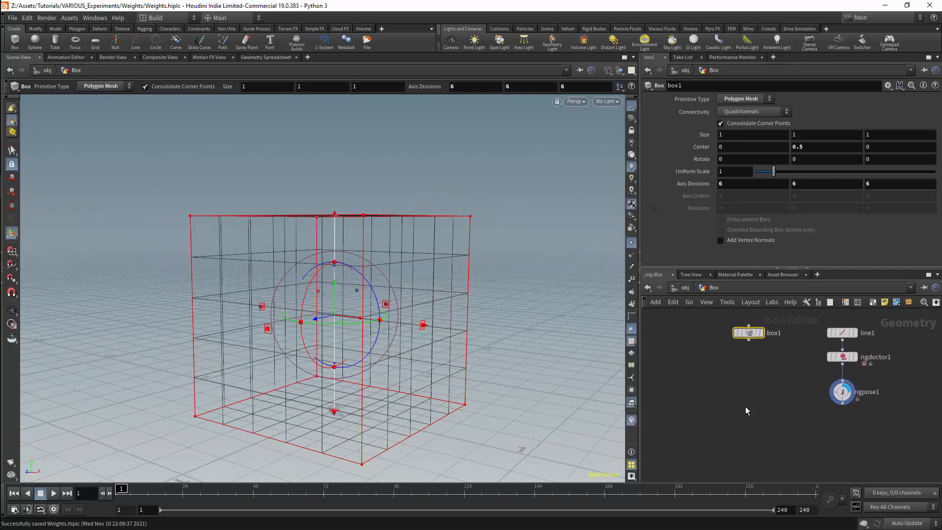
- Add a Bone Capture Lines node, connect the Rig Pose output to it, and display its result
key(Tab)
mouse_move(774, 353)
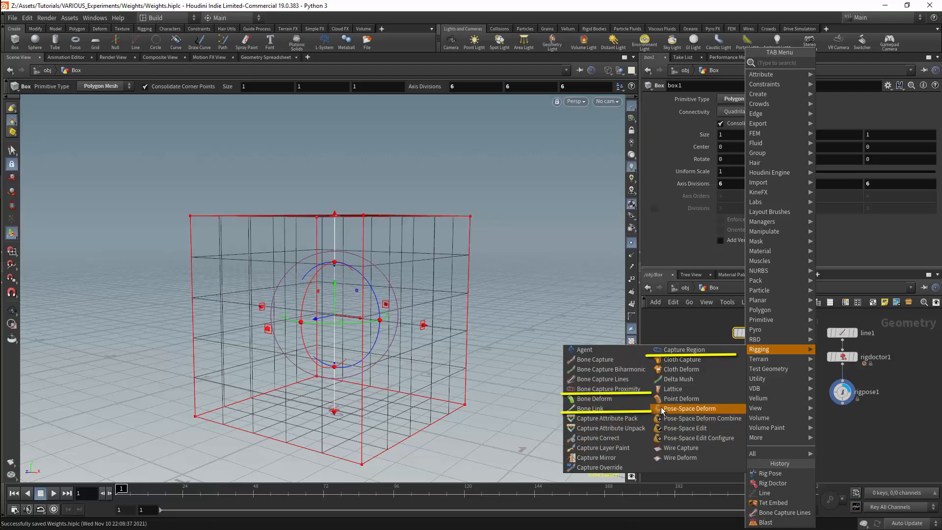
click(610, 379)
click(766, 407)
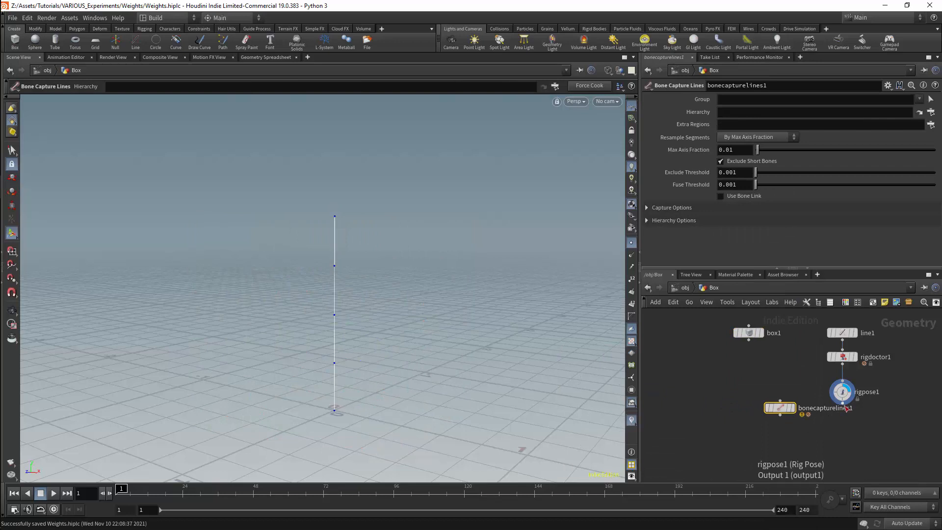
drag(839, 408, 804, 427)
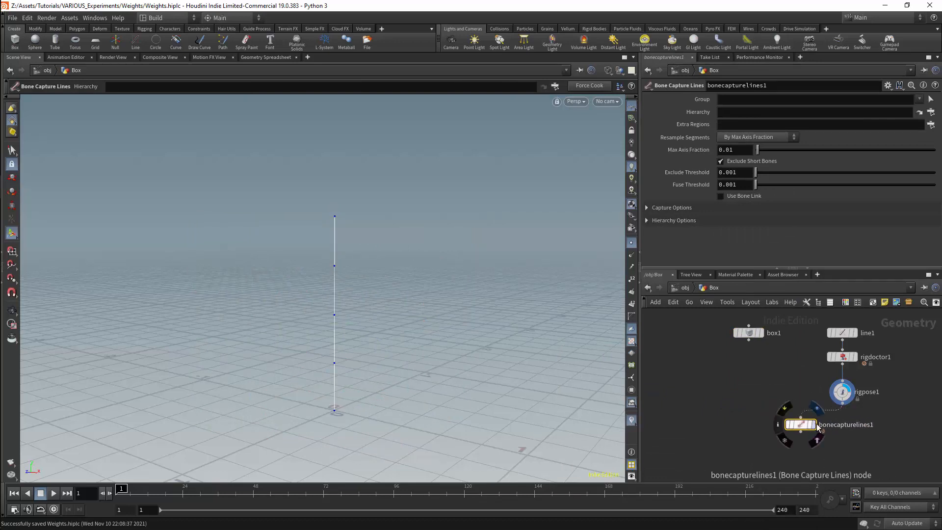
click(816, 409)
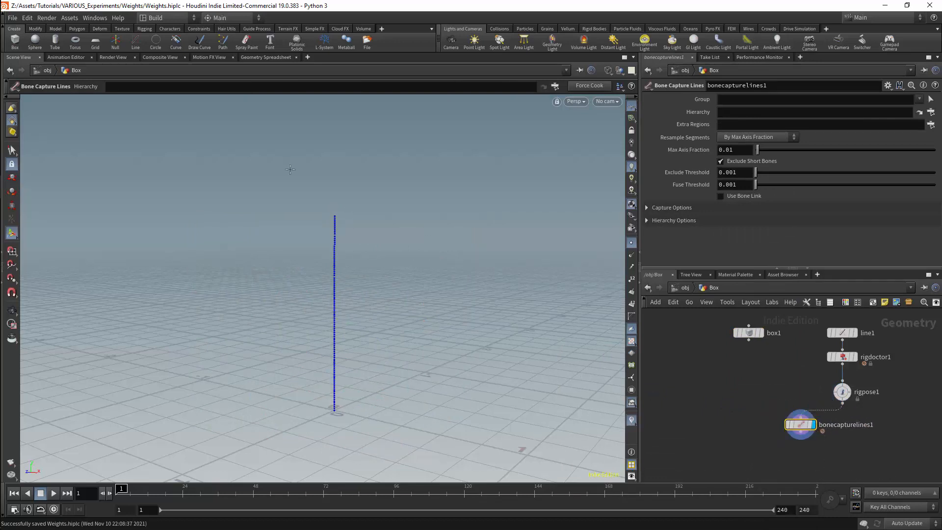
- Examine the bone capture regions, weights and names of the capture-line points in the geometry spreadsheet, especially points 0 to 4
click(271, 58)
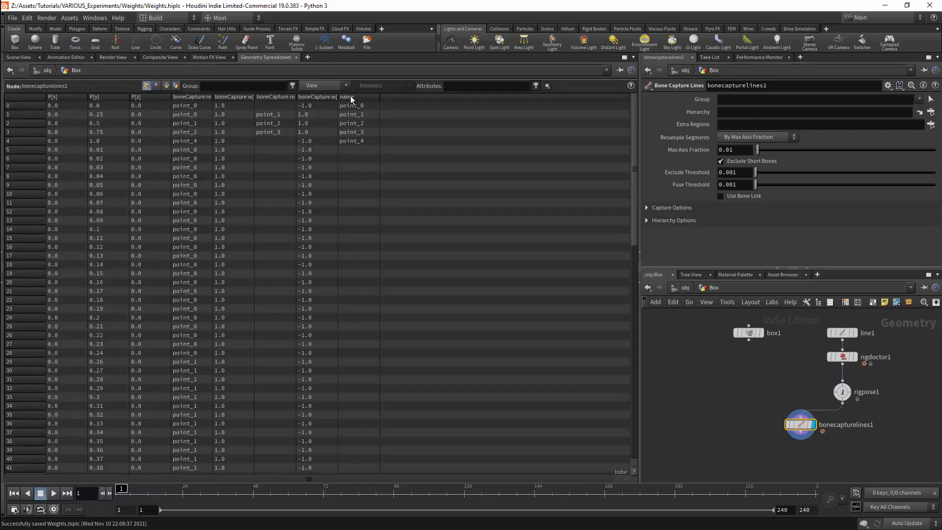
drag(337, 97, 360, 96)
drag(255, 96, 278, 96)
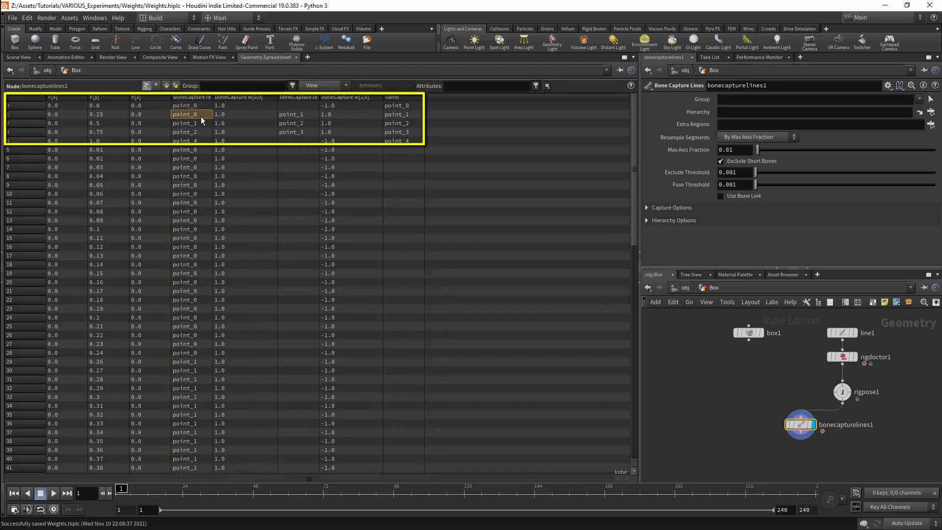
click(296, 131)
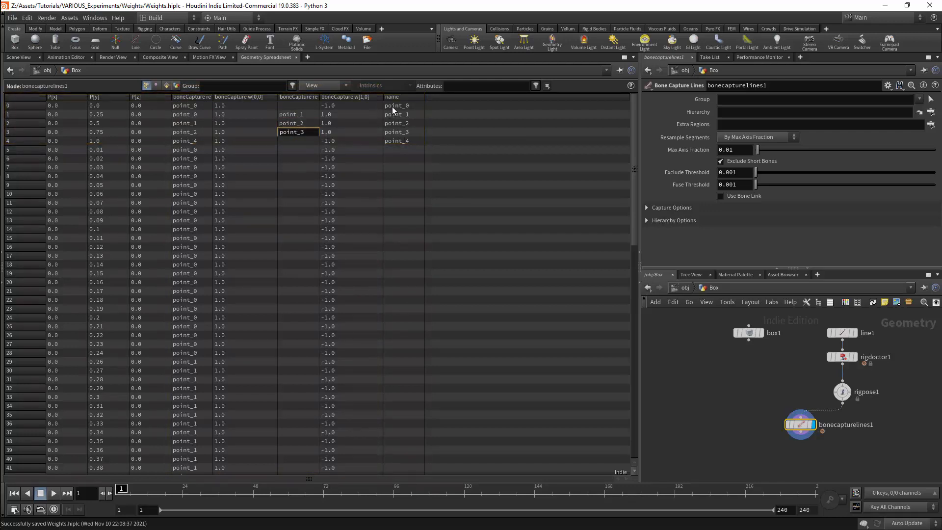
click(400, 142)
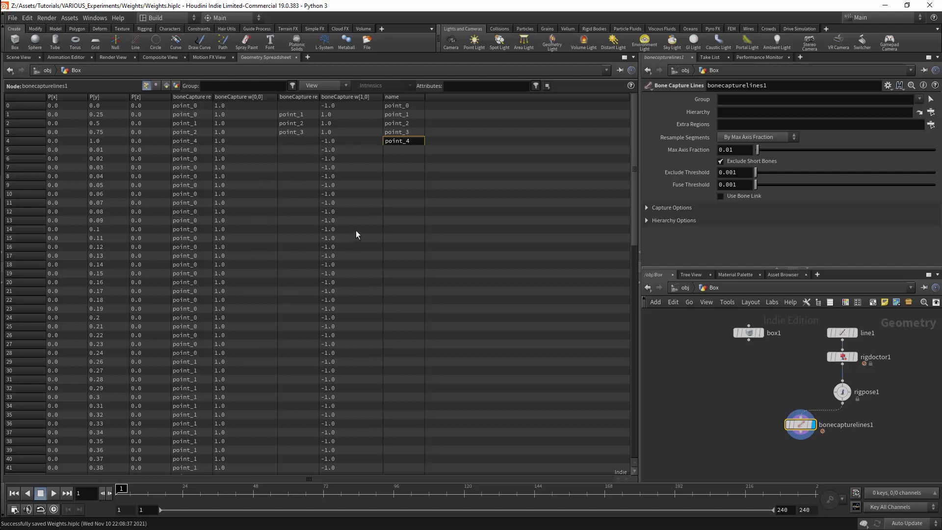
mouse_move(635, 210)
mouse_down()
mouse_move(651, 441)
mouse_move(643, 197)
mouse_up()
shift+click(51, 106)
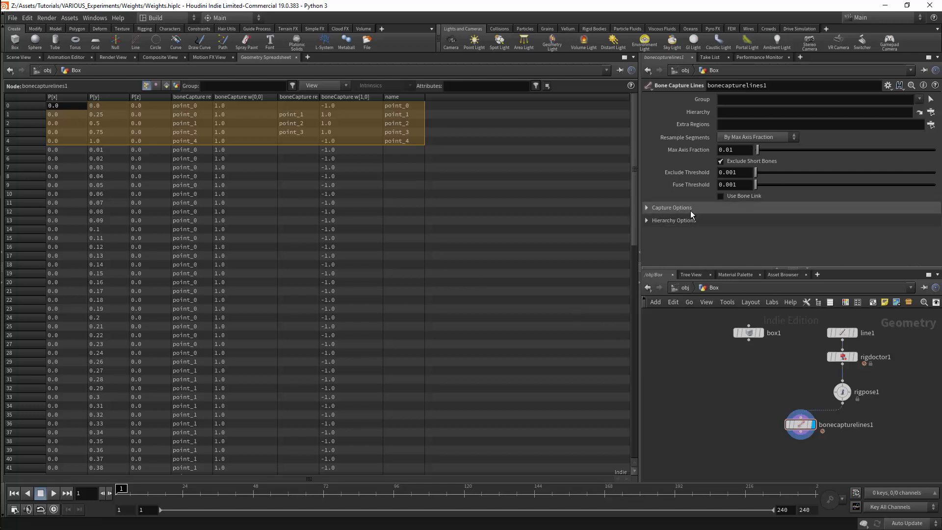
- Review the capture options and hierarchy options of the Bone Capture Lines node and collapse them again
click(649, 212)
scroll(652, 260, down, 1)
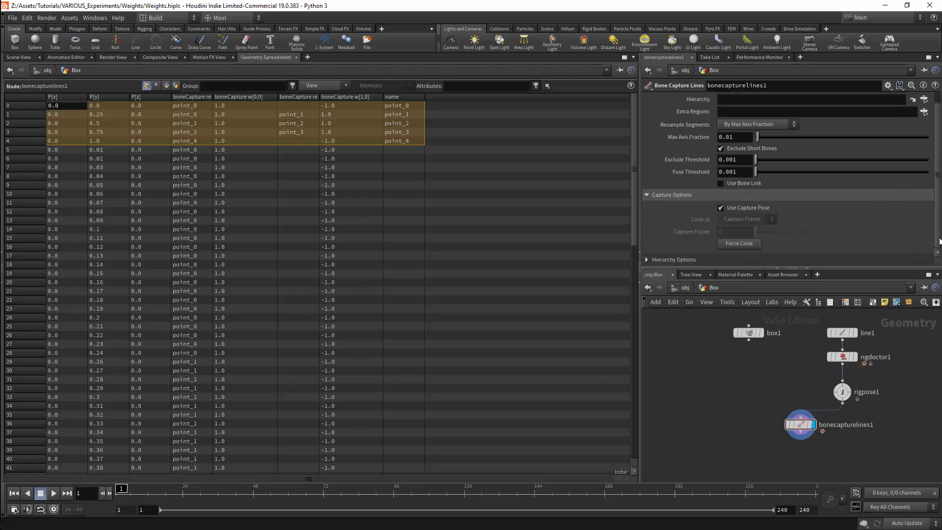
scroll(940, 228, down, 3)
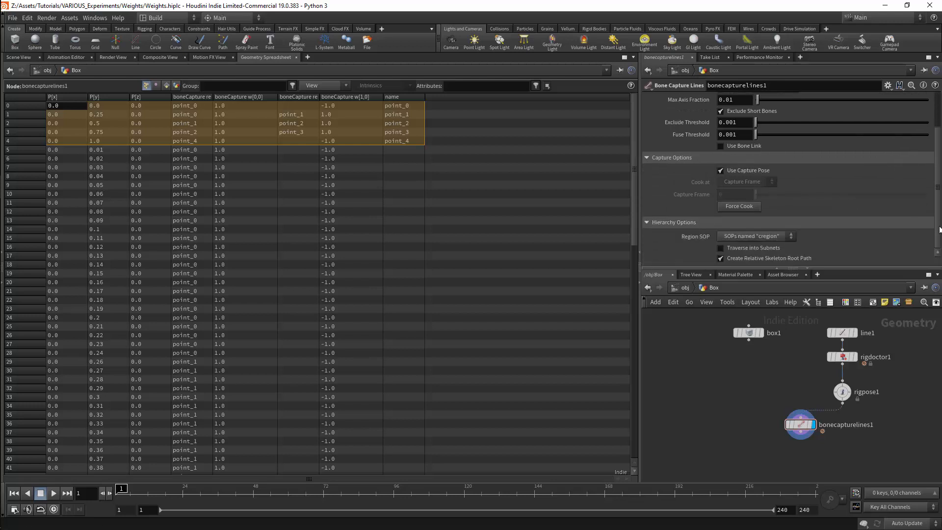
scroll(940, 228, up, 4)
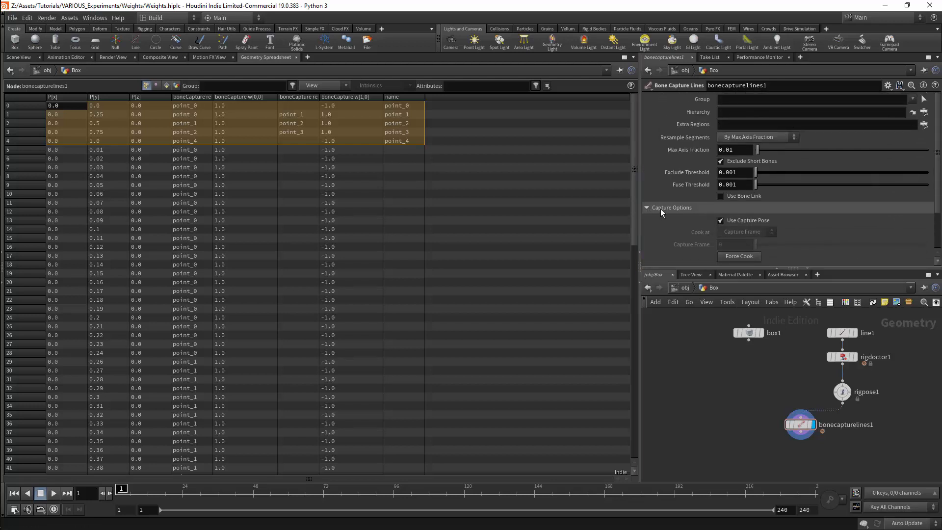
click(652, 207)
click(694, 220)
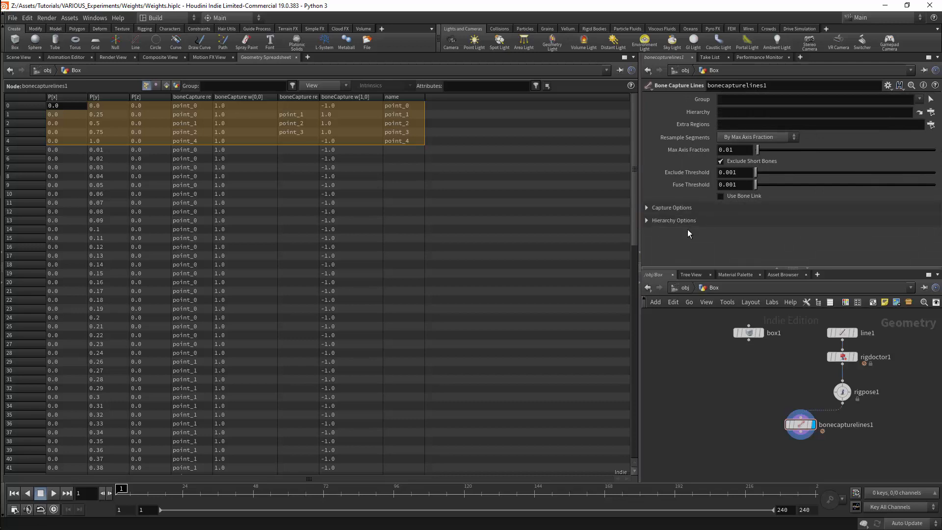
- Add and display a Tet Embed node, with box1 as its first input and the Bone Capture Lines node as its second
drag(801, 424, 804, 421)
middle_drag(780, 379, 778, 370)
key(Tab)
text(te)
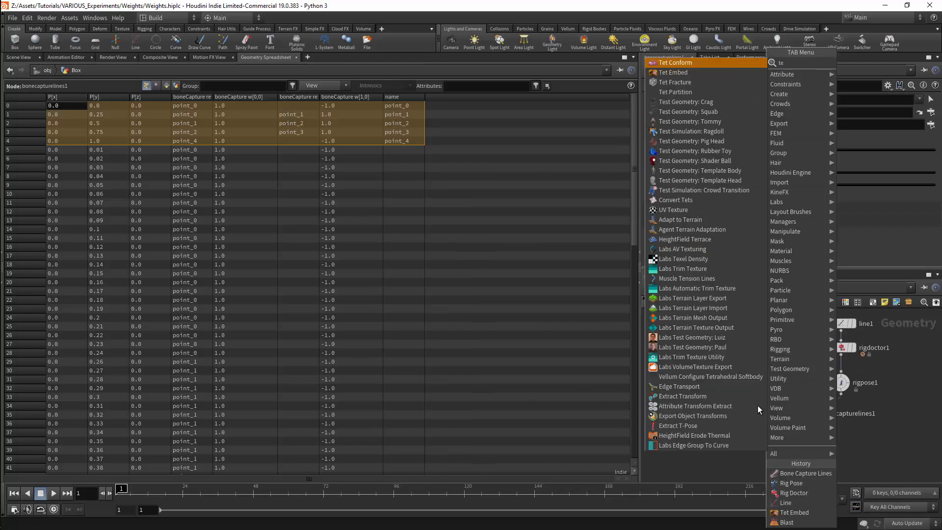
click(675, 74)
click(788, 444)
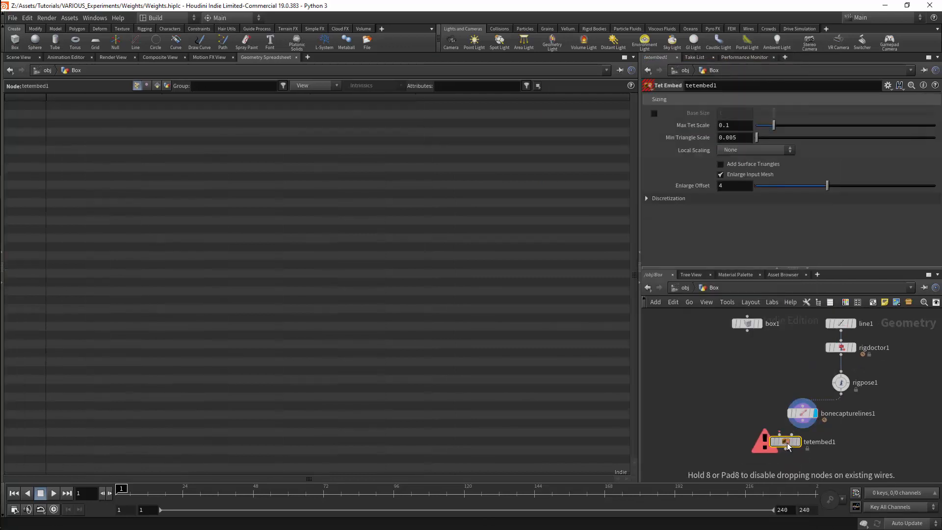
drag(788, 443, 793, 433)
drag(747, 331, 781, 432)
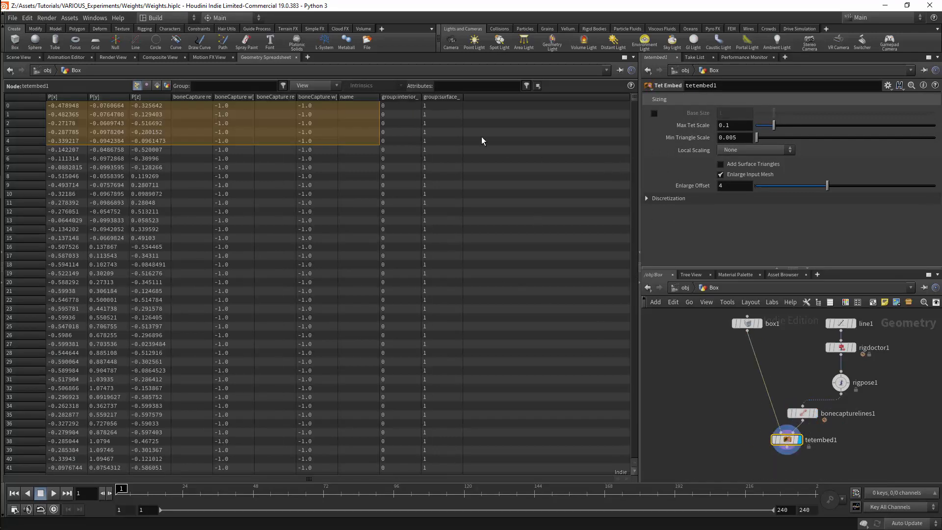
- Examine the Tet Embed's point attributes from the surface points to the embedded capture-line points, and return to the 3D scene
drag(635, 100, 634, 159)
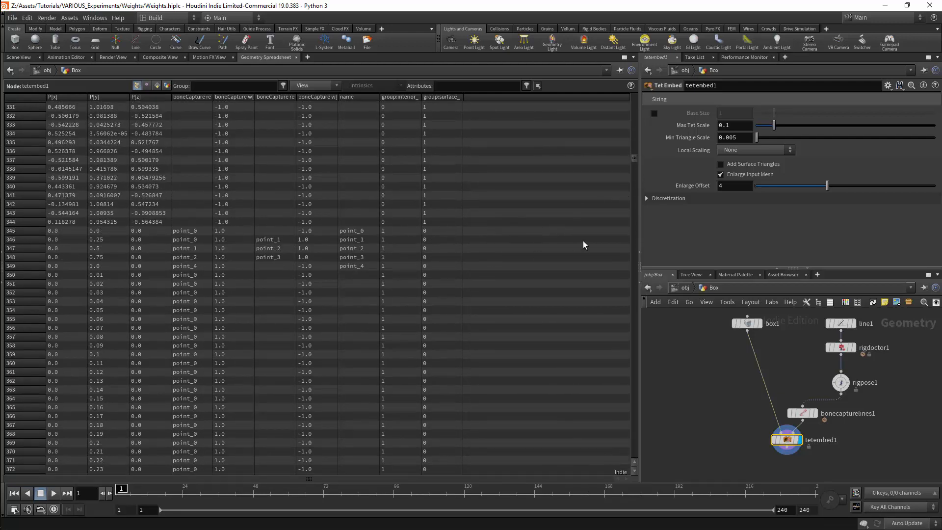
drag(635, 158, 584, 69)
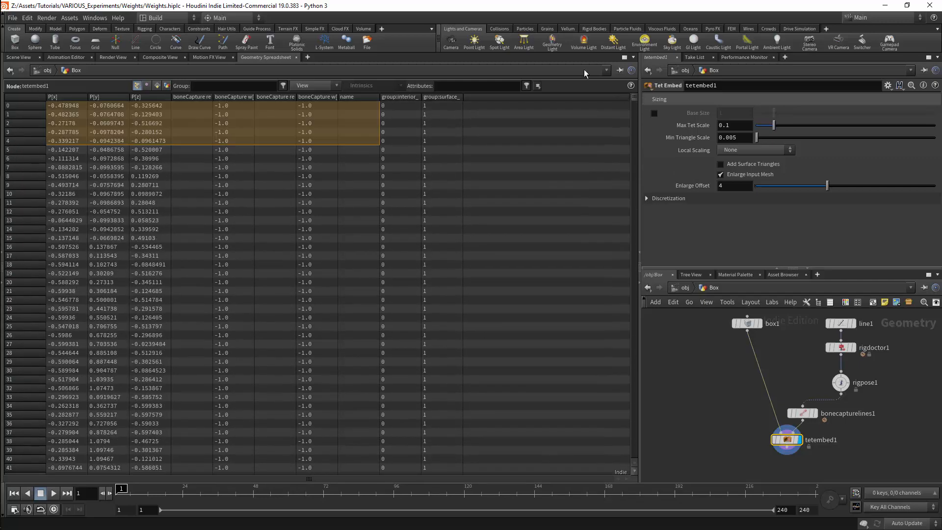
click(25, 58)
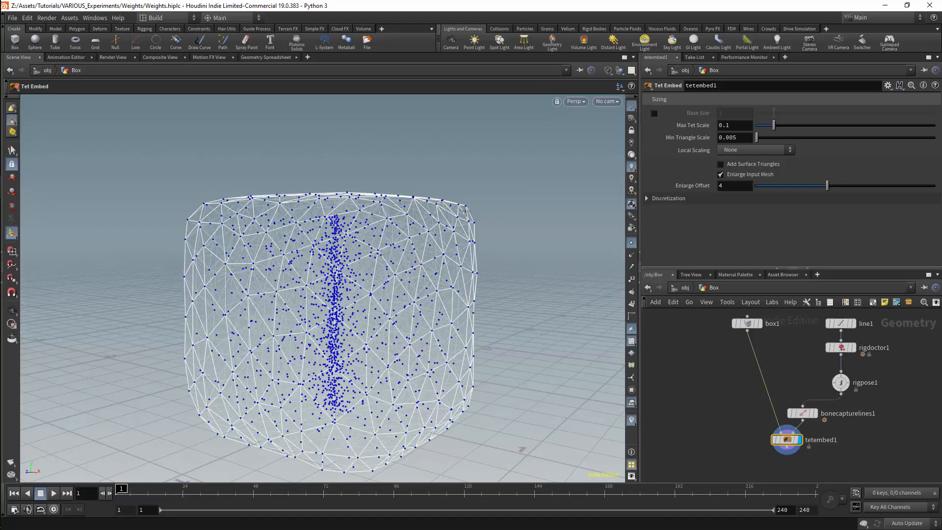
- Set the Tet Embed's Enlarge Offset to 0 and disable Enlarge Input Mesh
key(Escape)
drag(453, 194, 422, 255)
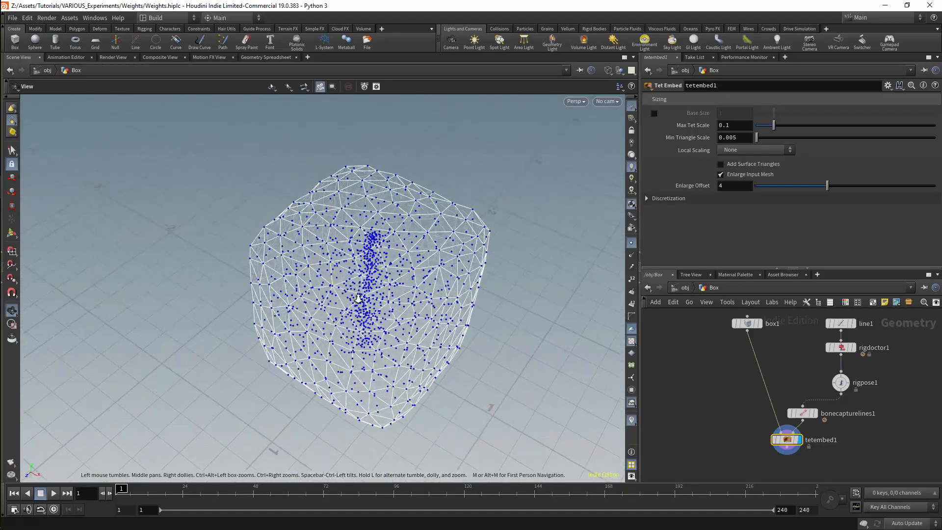
right_drag(422, 256, 372, 285)
mouse_move(372, 286)
mouse_down()
mouse_move(369, 336)
mouse_move(366, 275)
mouse_move(337, 257)
mouse_move(355, 286)
mouse_up()
middle_drag(355, 286, 353, 253)
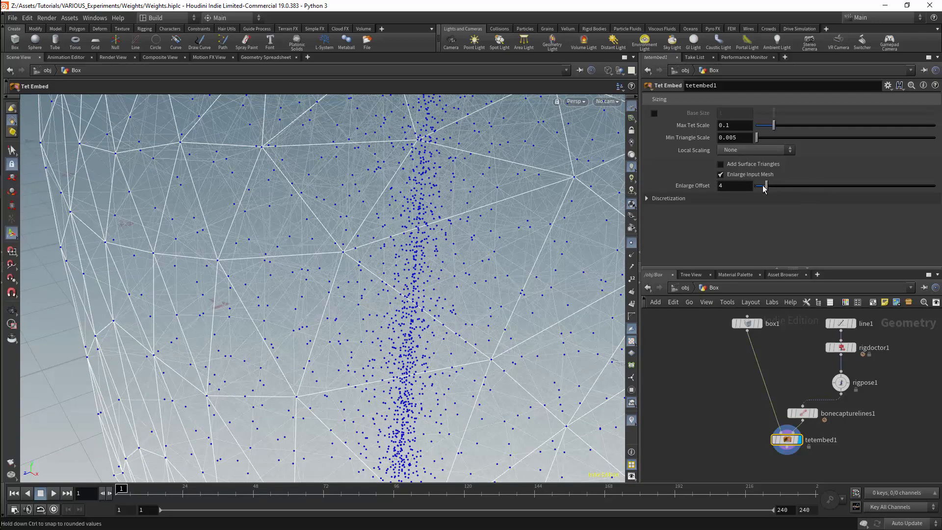
drag(764, 187, 728, 188)
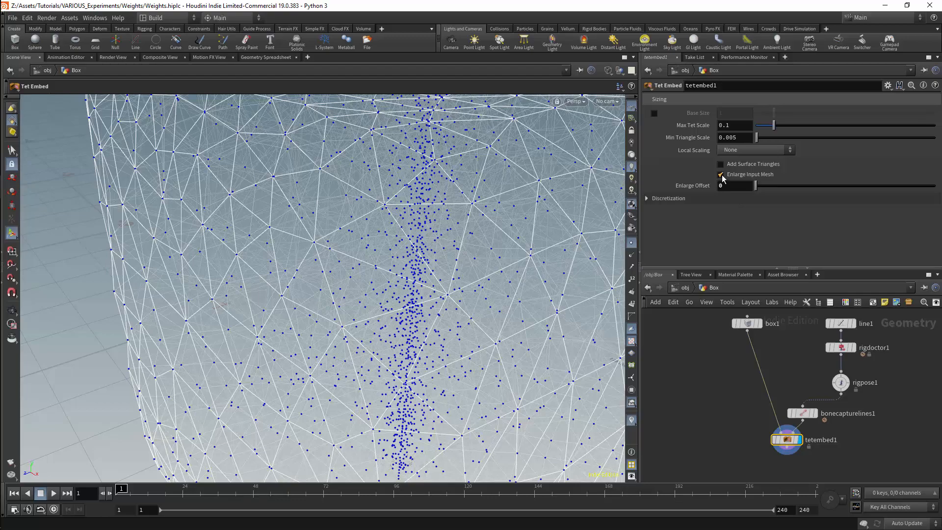
click(721, 175)
- Examine the tetrahedral mesh and its interior points around the bone line from several angles and distances
key(Escape)
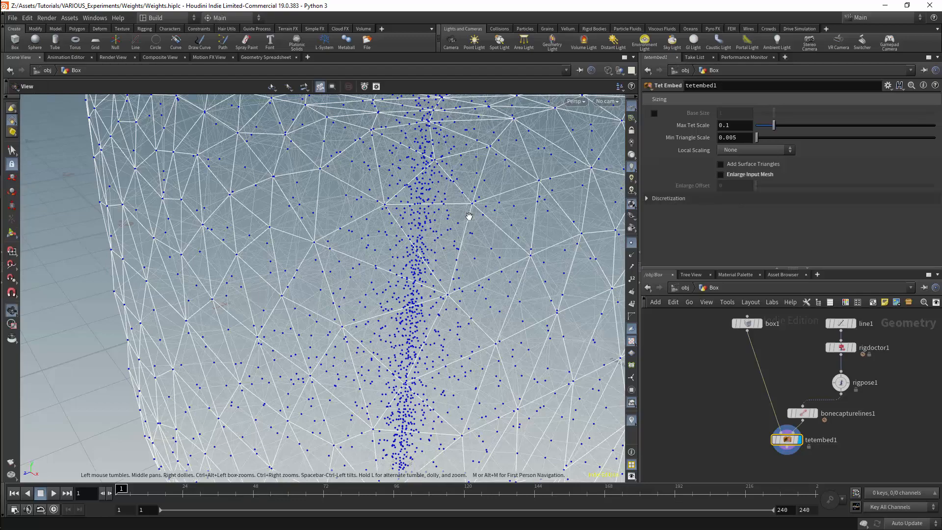
drag(467, 210, 395, 271)
right_drag(394, 271, 340, 290)
middle_drag(340, 290, 532, 162)
key(Escape)
drag(478, 222, 438, 275)
middle_drag(437, 276, 437, 244)
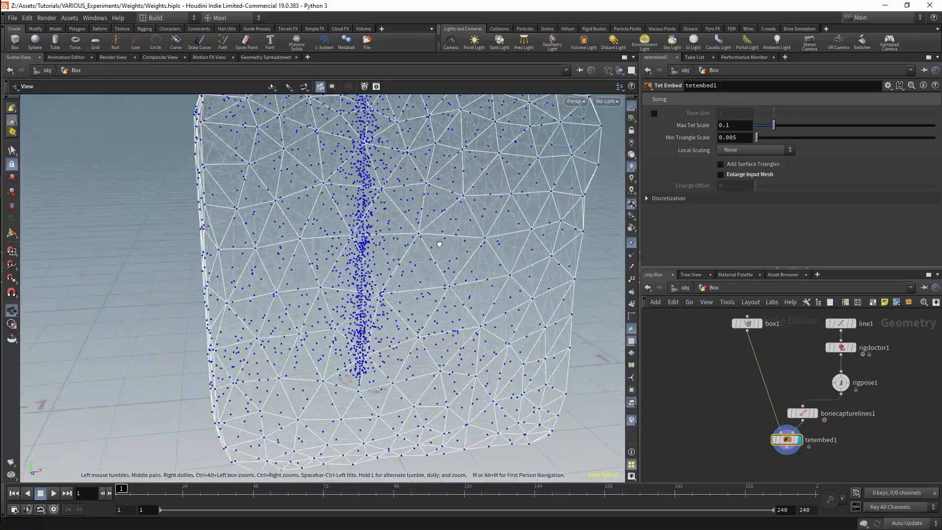
drag(438, 244, 441, 239)
middle_drag(441, 240, 409, 280)
right_drag(409, 280, 388, 260)
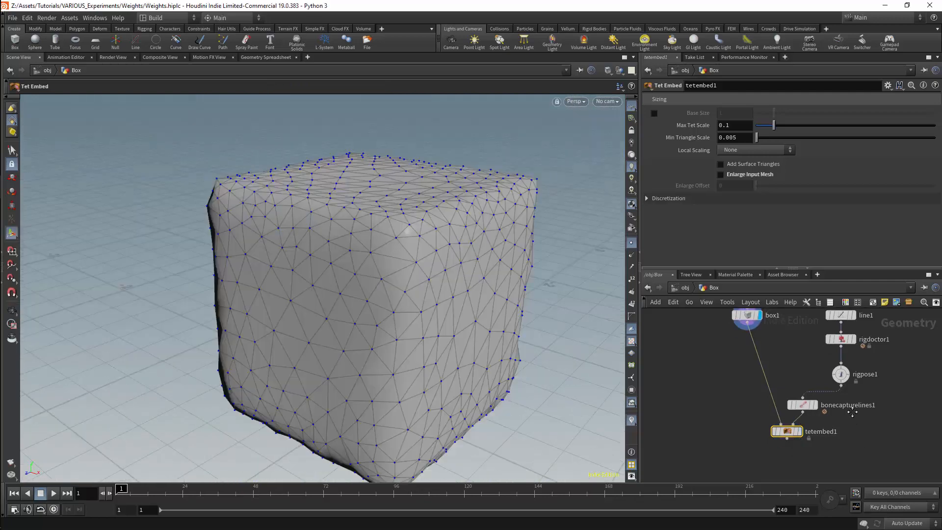
- Add a Knife node below the Tet Embed node, fed by the tetrahedral mesh
middle_drag(826, 446, 826, 434)
key(Tab)
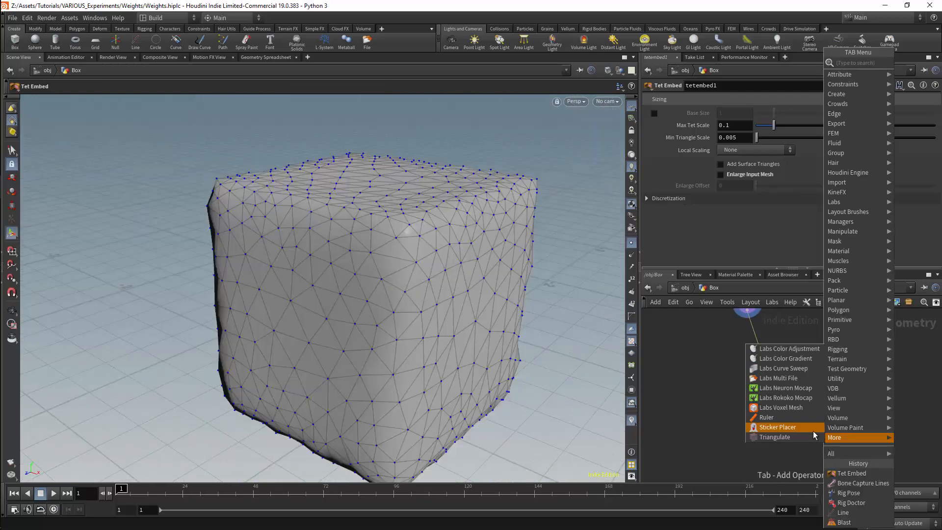
text(knife)
key(Return)
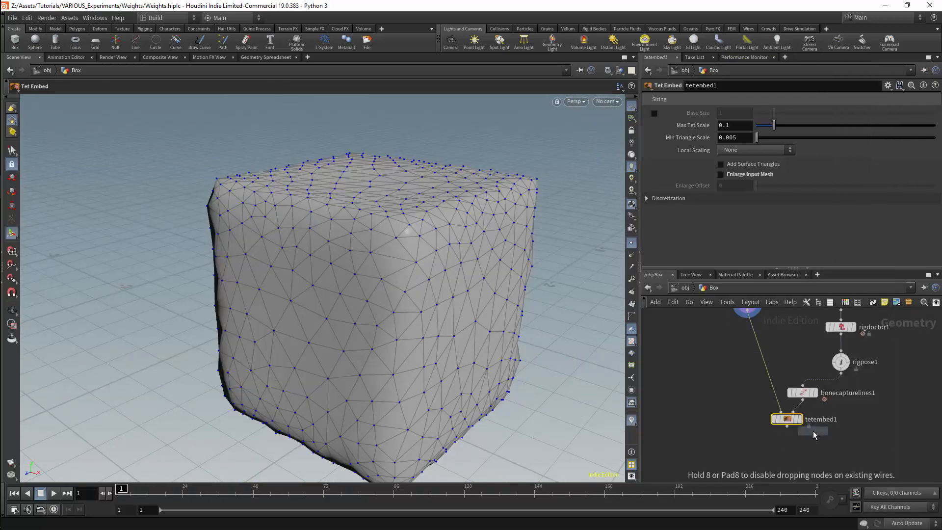
click(794, 458)
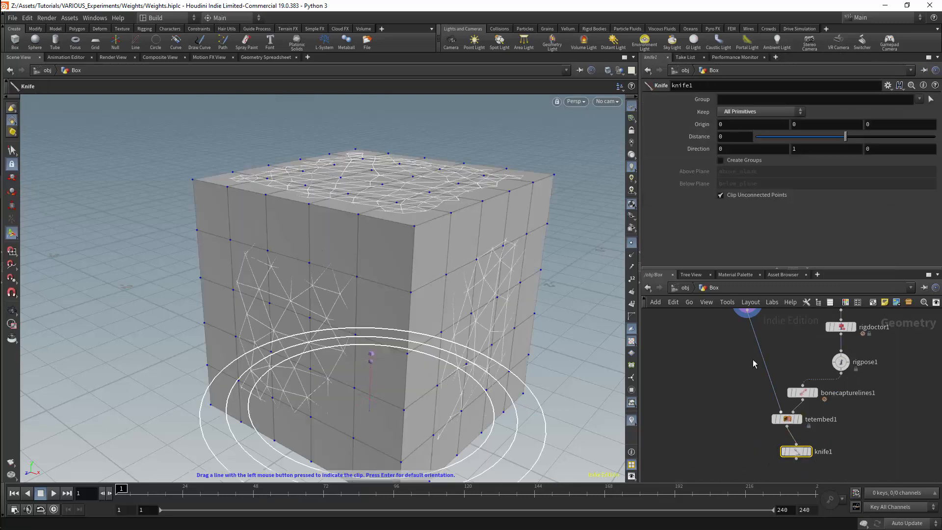
- Set the Knife to keep only primitives below the plane, stand its cutting plane nearly upright facing Z, and display the node
click(740, 112)
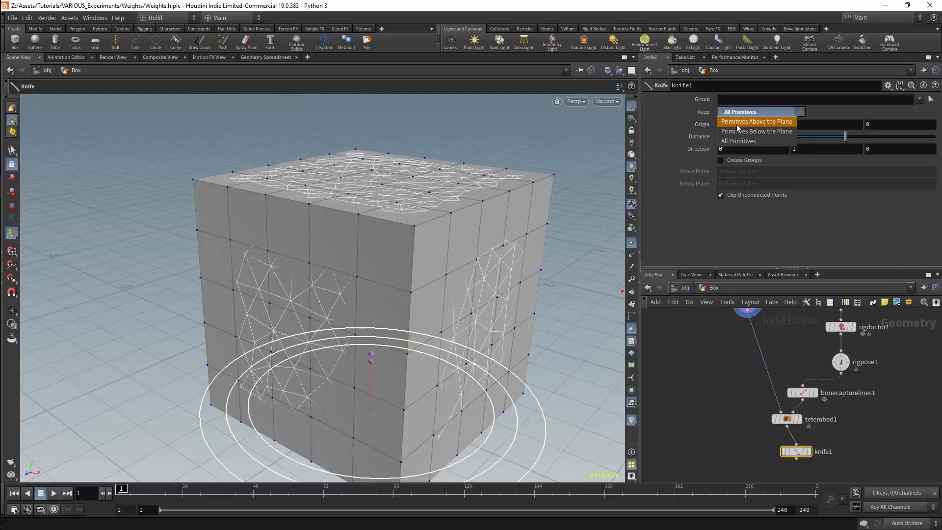
click(739, 131)
alt+drag(554, 299, 497, 264)
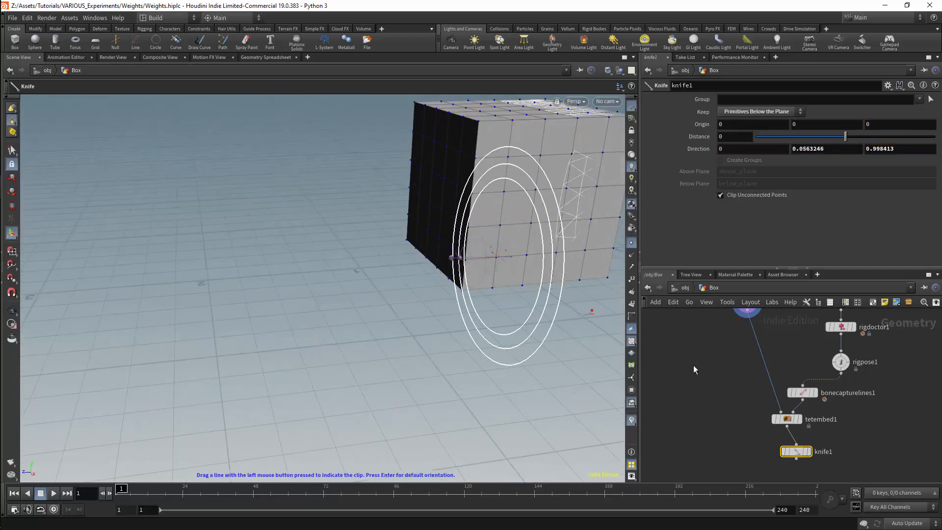
click(808, 451)
alt+drag(358, 284, 445, 328)
alt+drag(519, 282, 493, 280)
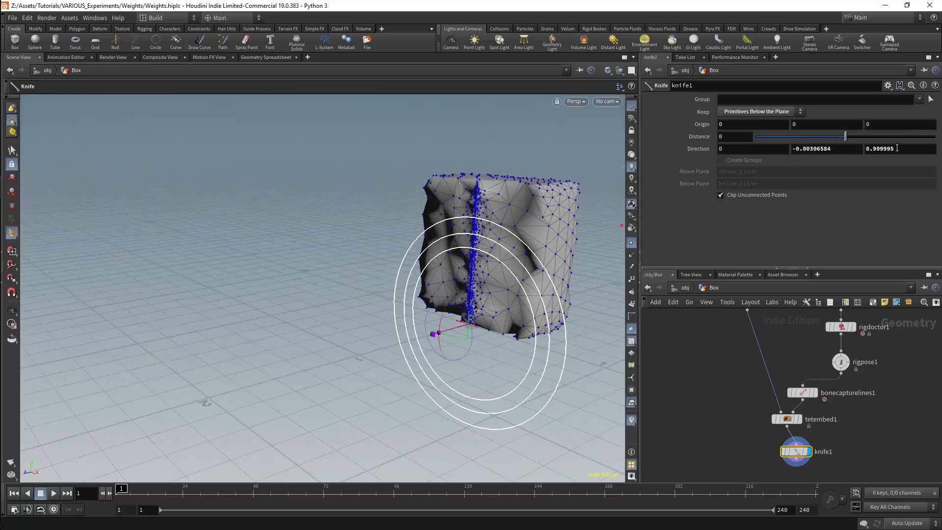
- Set the Knife's Direction to 0, 0, 1
text(1)
drag(897, 148, 749, 160)
key(Return)
text(0)
key(Return)
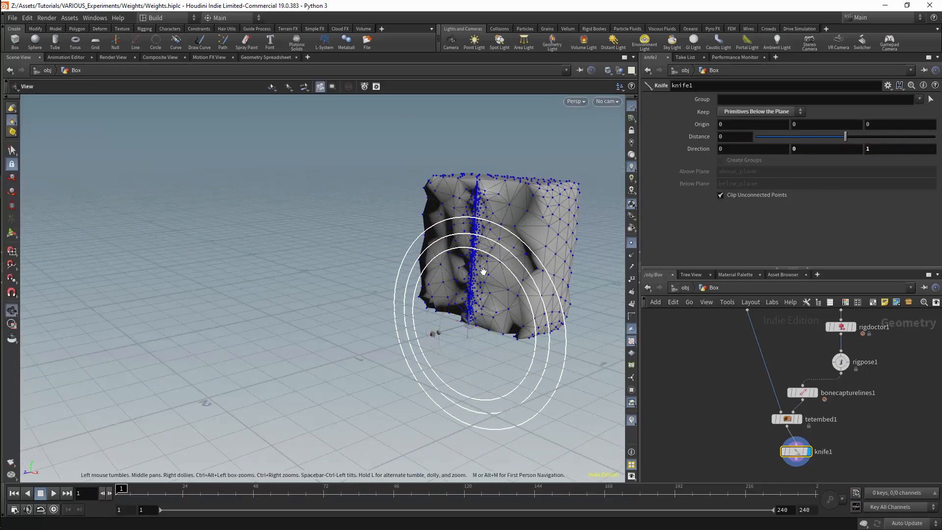
key(Return)
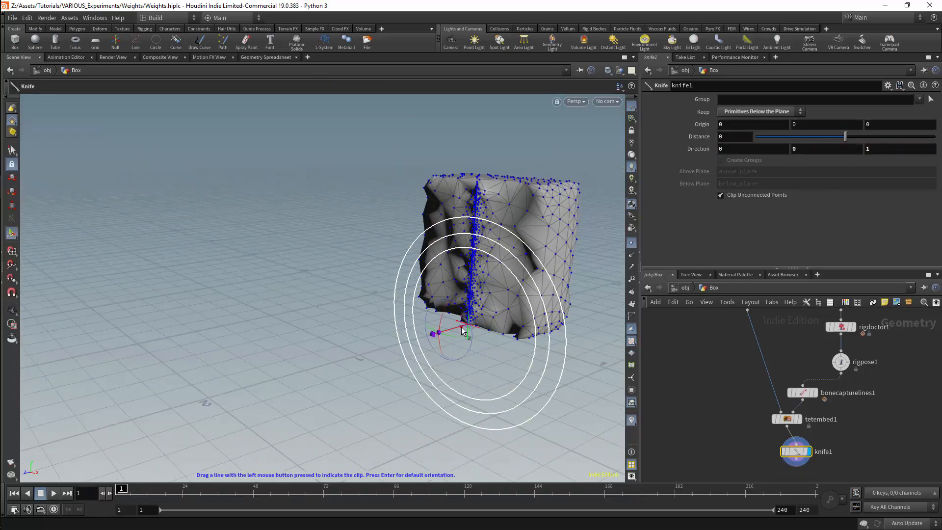
- Try sliding the cutting plane along Z, set its Origin Z to 0, and examine the cross-section points around the bone line
mouse_move(473, 329)
mouse_down()
mouse_move(432, 341)
mouse_move(475, 327)
mouse_up()
alt+middle_drag(473, 279, 468, 310)
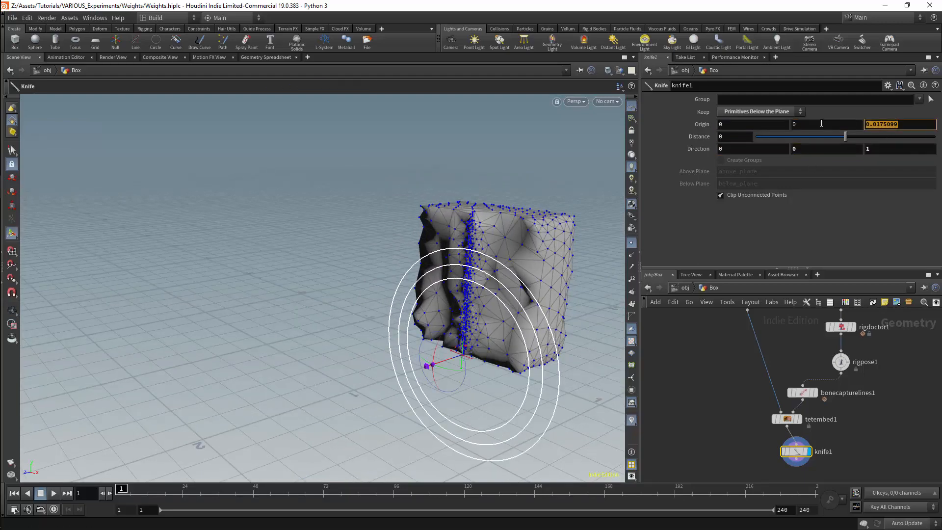
text(0)
key(Return)
alt+drag(435, 177, 455, 272)
alt+right_drag(456, 273, 509, 239)
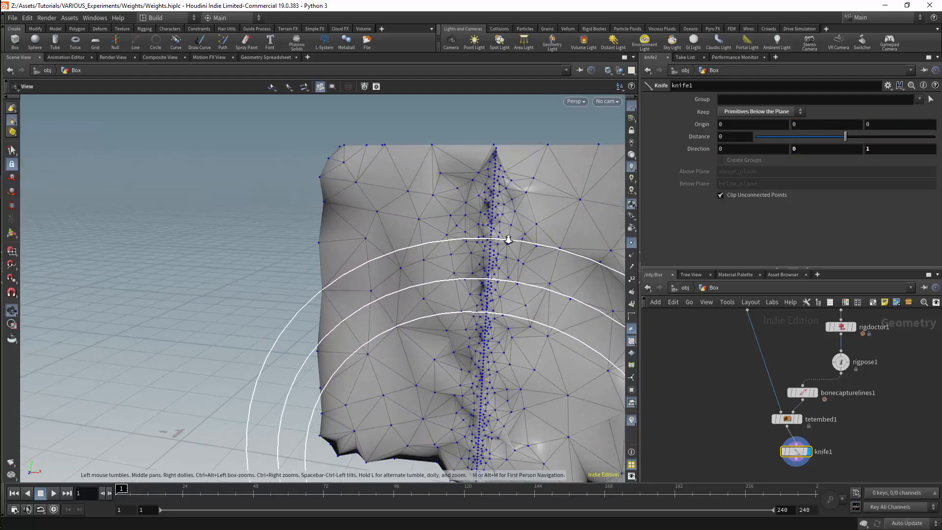
alt+right_drag(508, 239, 527, 225)
- Add and display a Bone Capture Biharmonic node, with box1 as its first input and the Tet Embed as its second
middle_drag(727, 395, 730, 421)
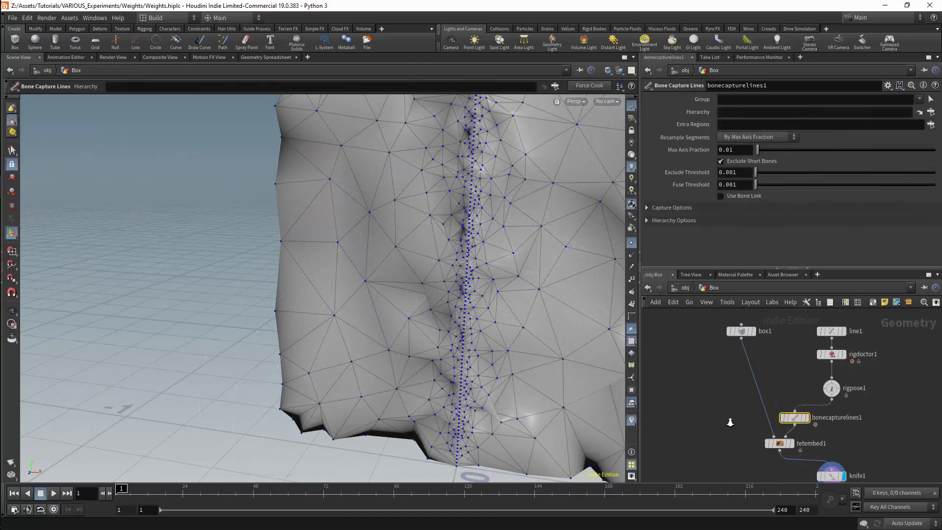
scroll(732, 421, down, 2)
key(Tab)
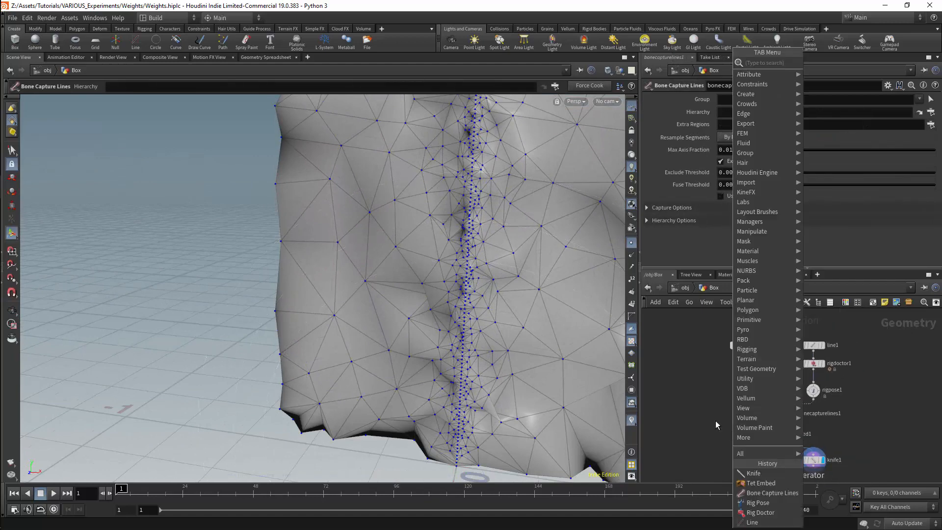
text(bo)
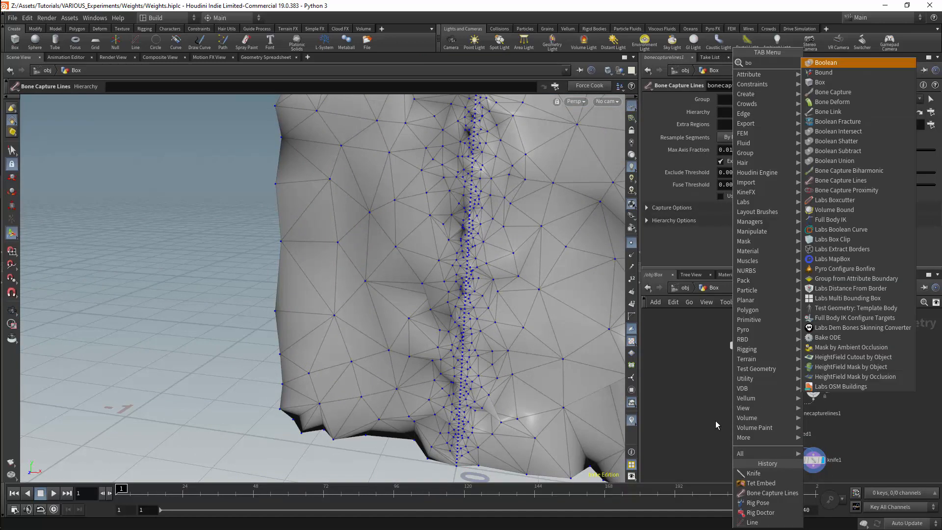
click(852, 173)
click(747, 460)
drag(742, 352, 754, 459)
click(756, 460)
key(Escape)
- Examine the captured box's weight colours from several angles and its boneCapture and Cd point attributes
drag(491, 362, 433, 361)
right_drag(434, 362, 425, 288)
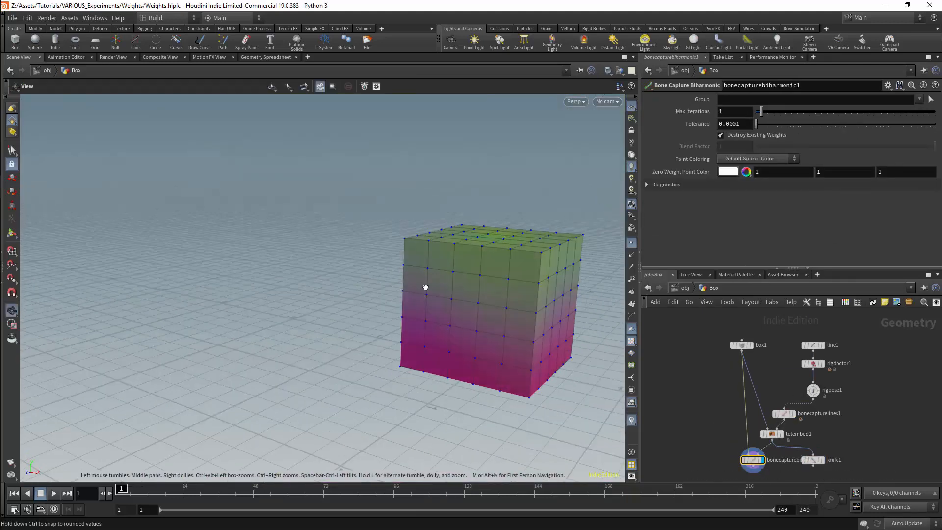
alt+drag(425, 287, 407, 287)
click(773, 434)
mouse_move(555, 300)
alt+mouse_down()
mouse_move(536, 293)
mouse_move(545, 288)
alt+mouse_up()
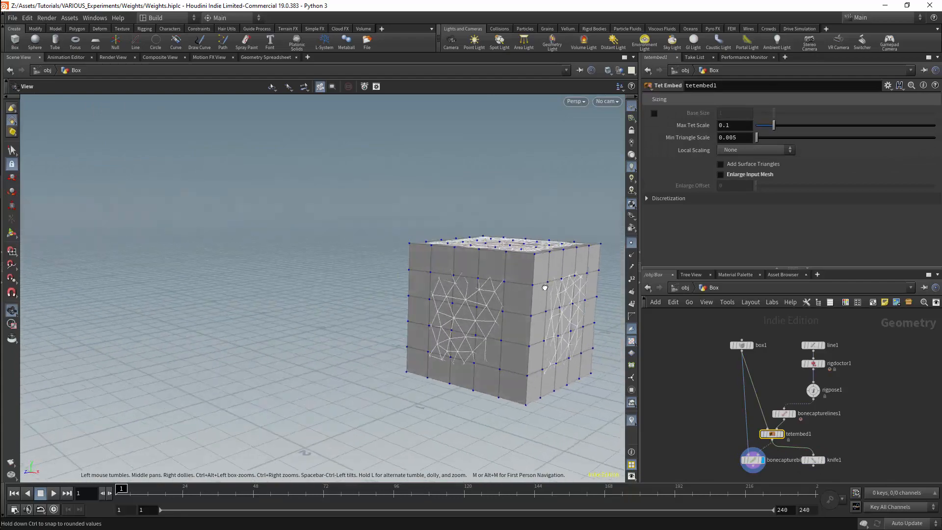
click(753, 460)
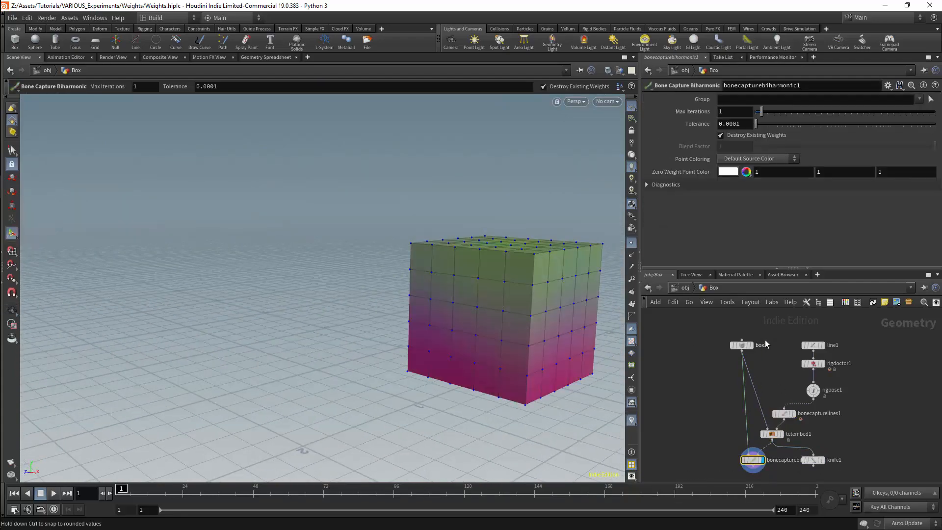
click(267, 57)
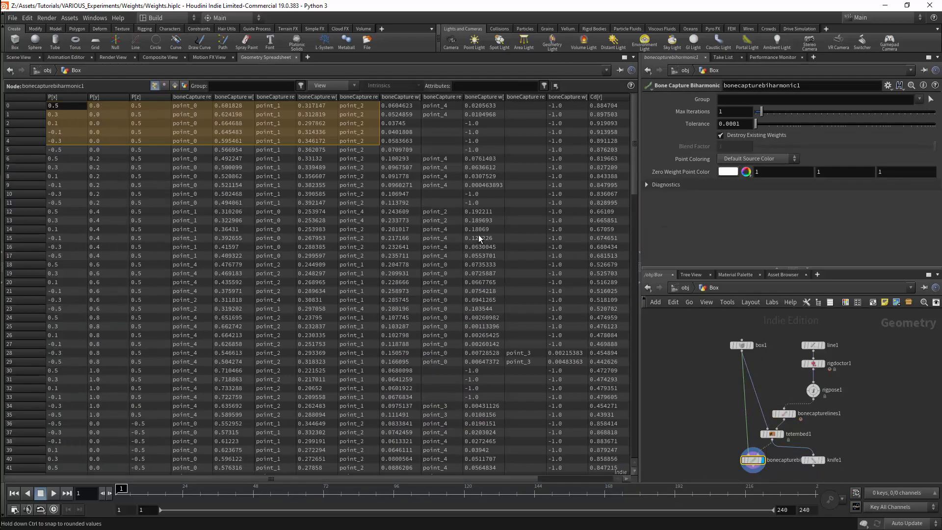
drag(431, 478, 522, 481)
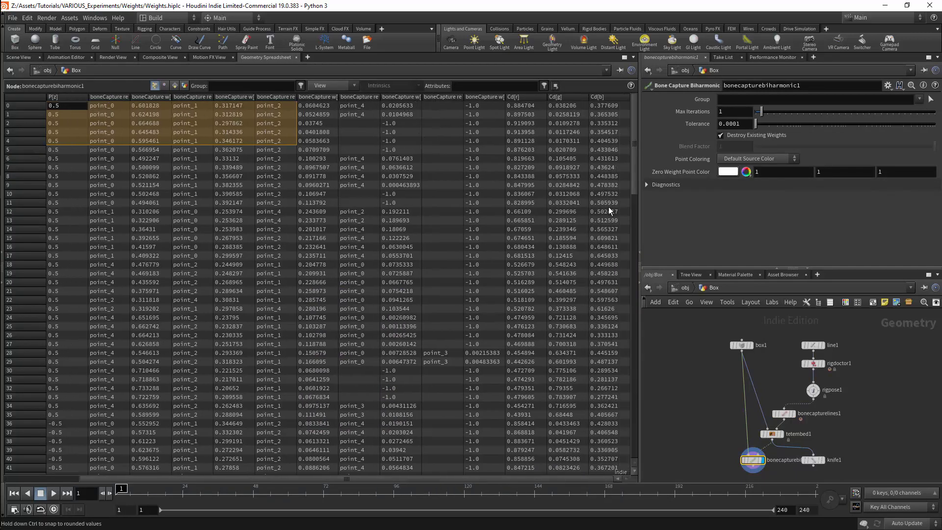
drag(636, 184, 635, 458)
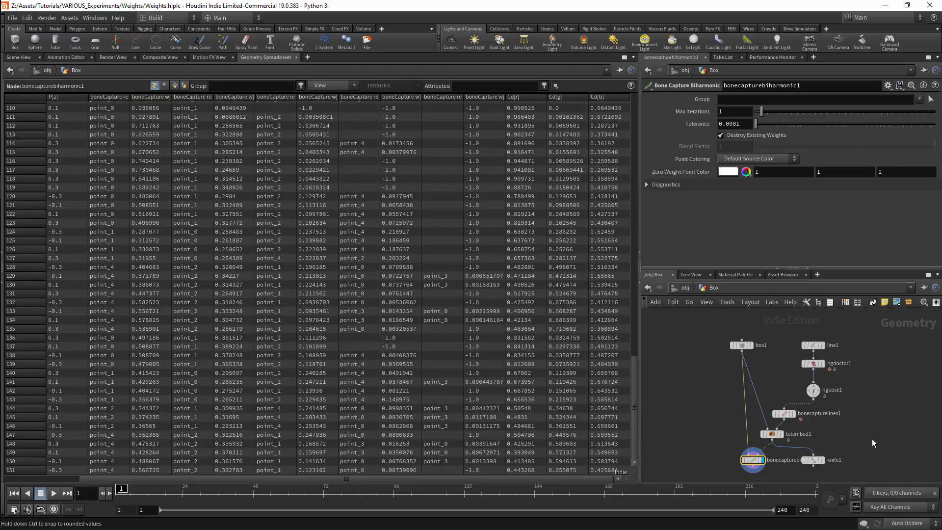
- Add a Bone Deform node below the Bone Capture Biharmonic node
key(Tab)
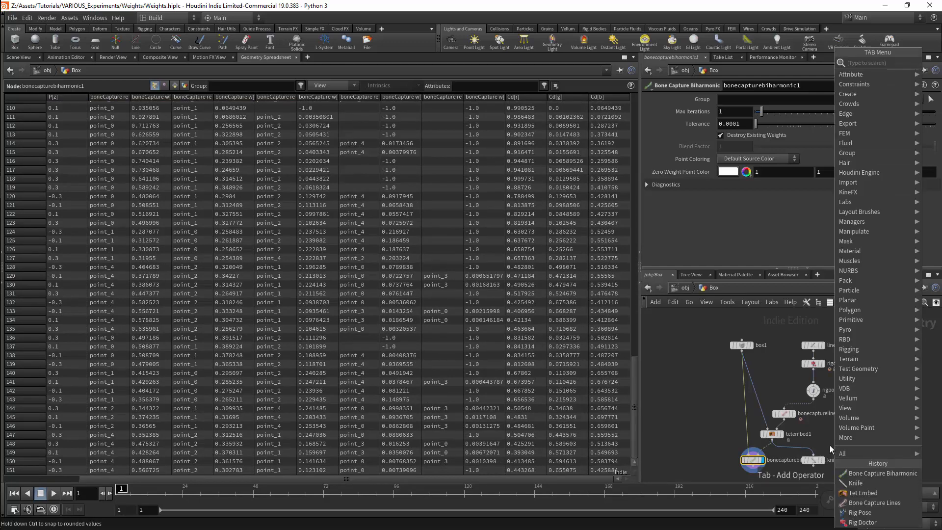
text(bone)
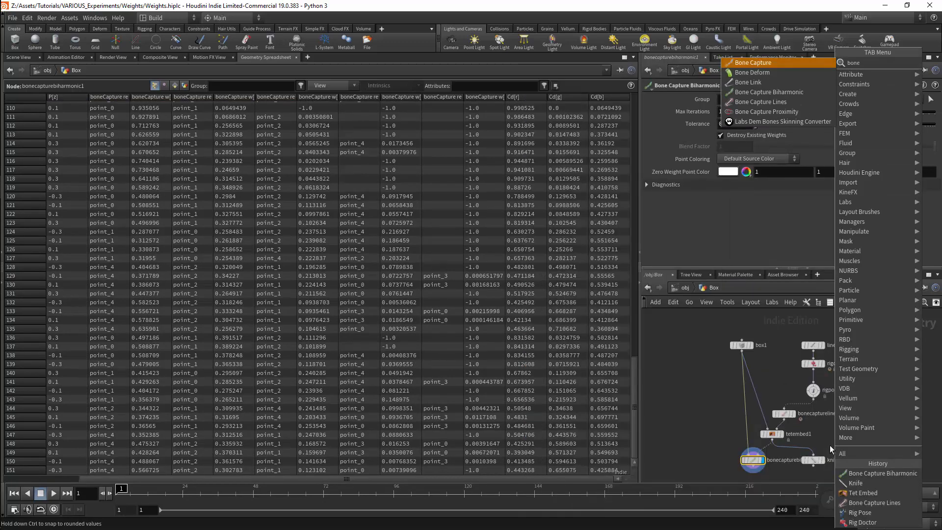
click(755, 72)
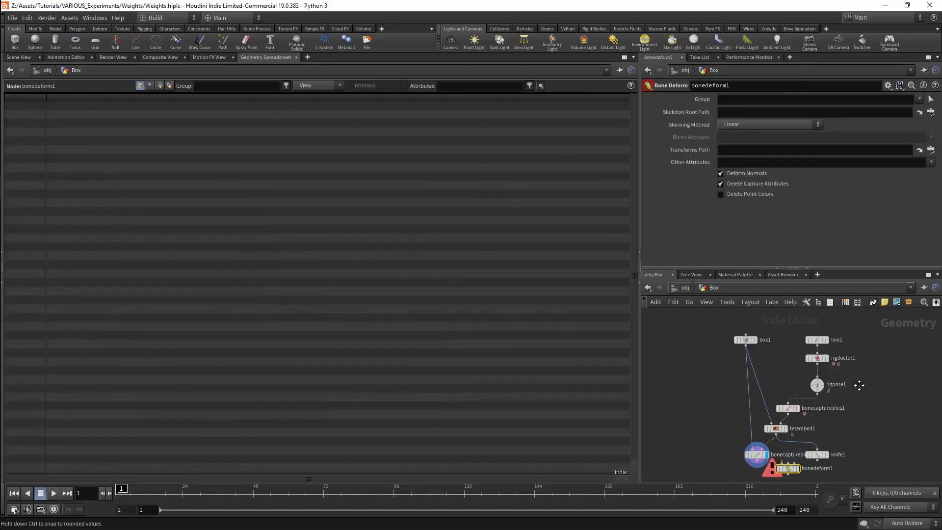
click(785, 440)
- Connect the Bone Capture Biharmonic, rigdoctor1 and rigpose1 nodes to the Bone Deform's first, second and third inputs, and display the Bone Deform
click(758, 408)
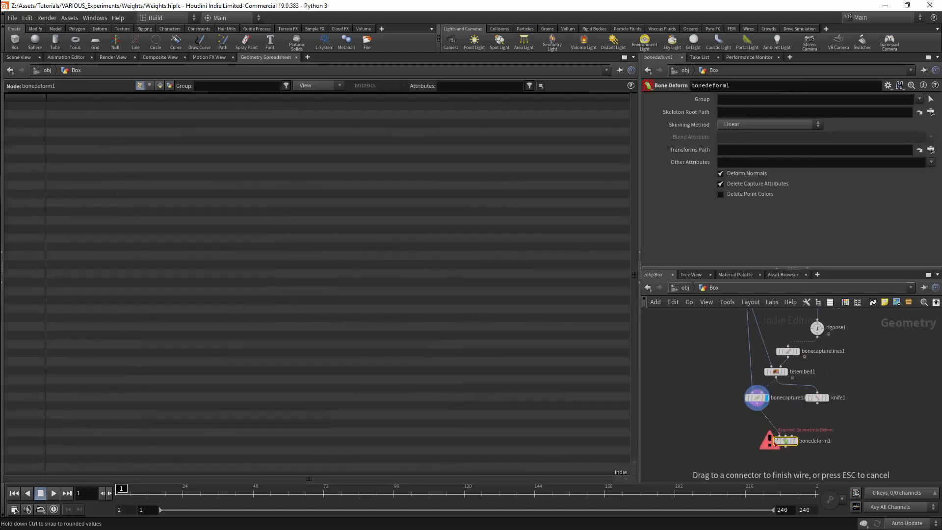
click(785, 435)
click(829, 335)
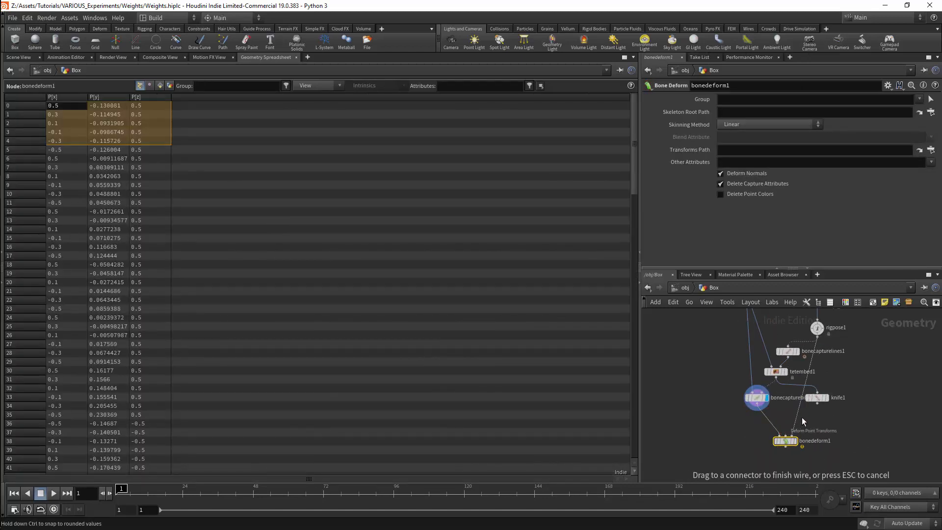
click(792, 435)
middle_drag(819, 314, 799, 349)
click(798, 349)
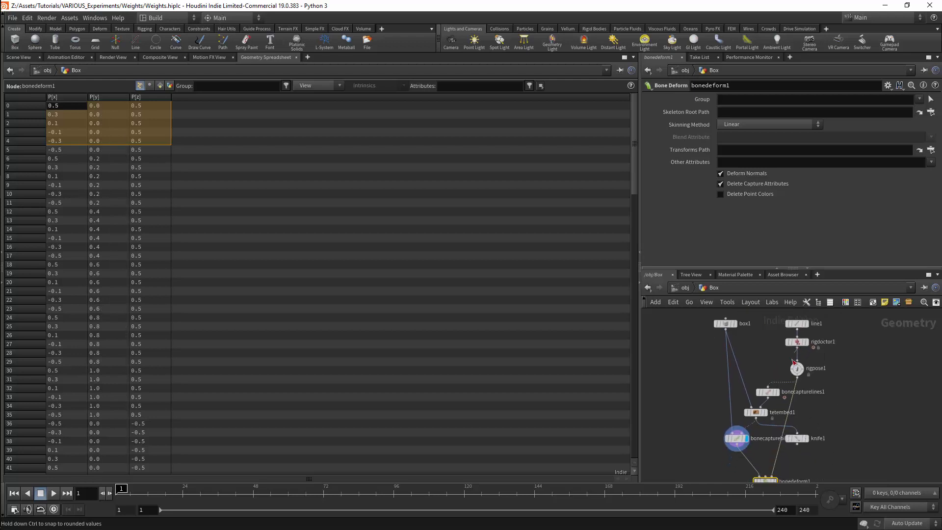
click(765, 433)
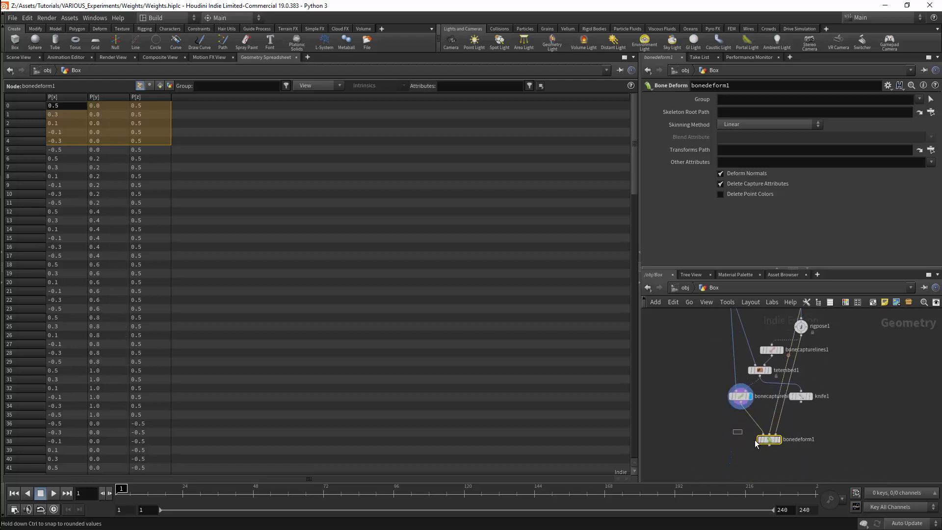
mouse_move(761, 434)
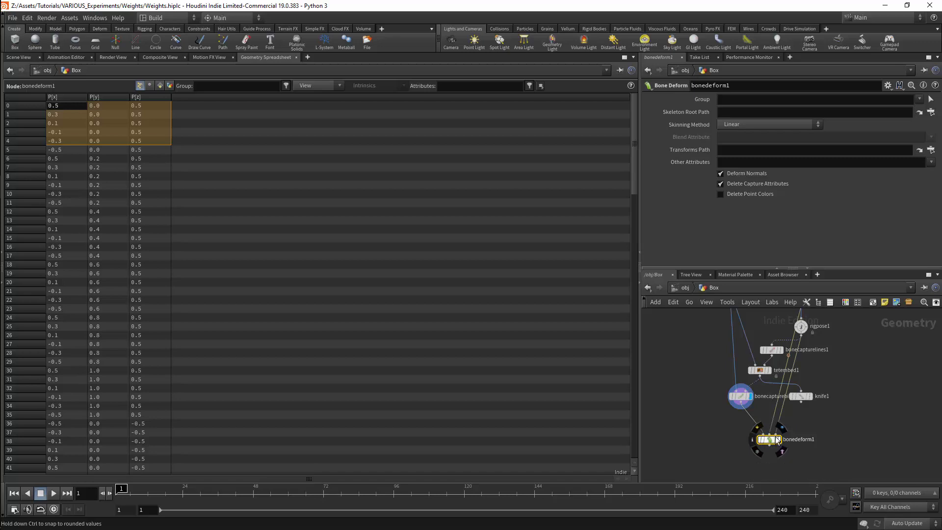
mouse_move(811, 314)
middle_down()
mouse_move(797, 352)
mouse_move(801, 320)
middle_up()
click(770, 450)
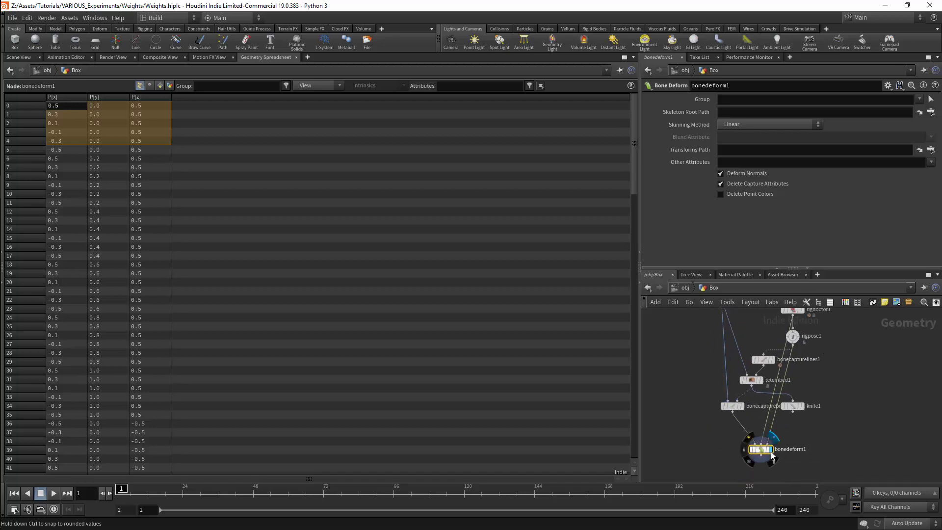
- Bend the box in the 3D scene with rigpose1, rotating joint point_1 about 24.6 degrees and point_3 about -31.1 degrees in X
click(793, 336)
click(24, 57)
alt+drag(518, 287, 527, 335)
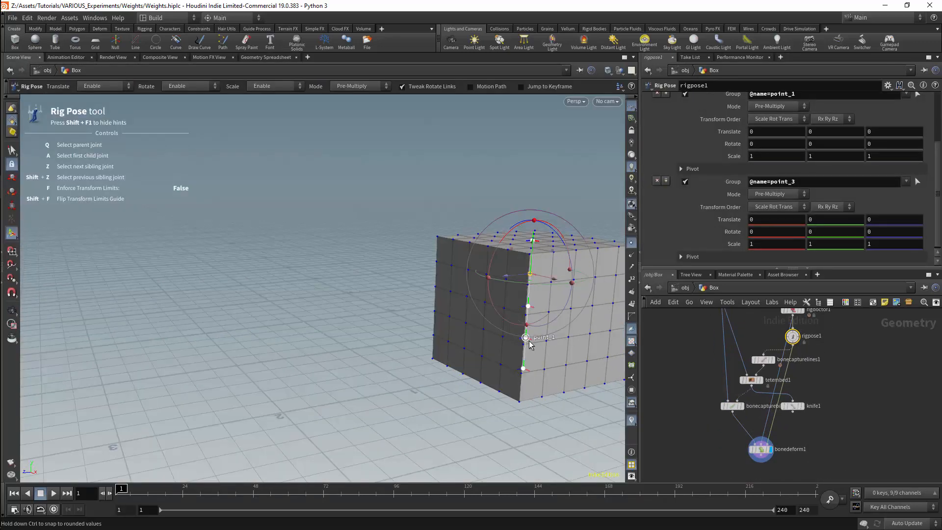
click(526, 339)
drag(502, 307, 484, 327)
click(506, 281)
drag(469, 266, 444, 273)
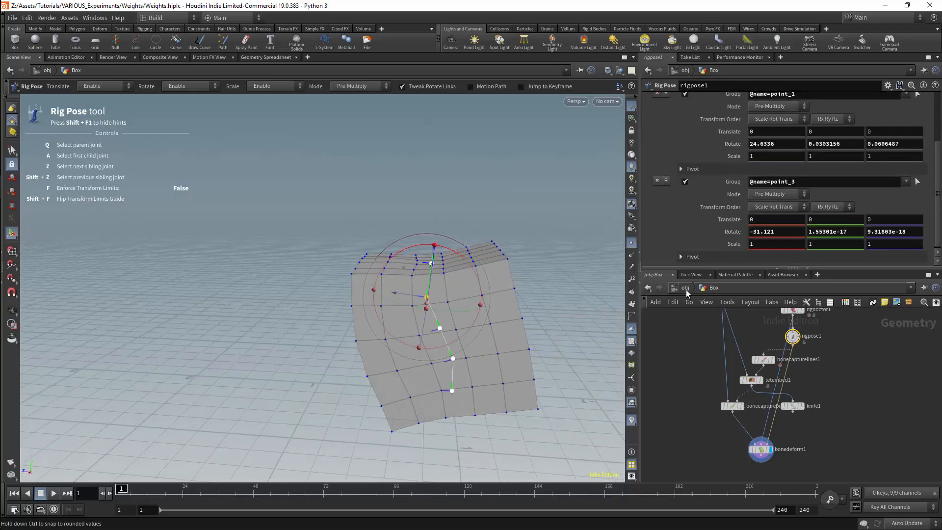
- Leave the Box network, open the Distance geometry network and bring its whole node chain into view
click(686, 290)
middle_drag(796, 365, 754, 365)
double_click(726, 403)
key(space)
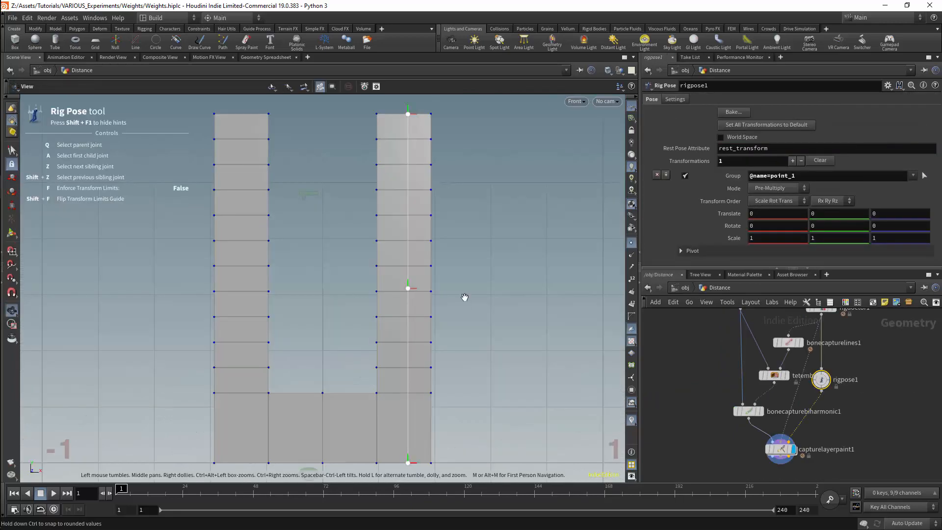
middle_drag(875, 365, 834, 358)
scroll(848, 368, down, 2)
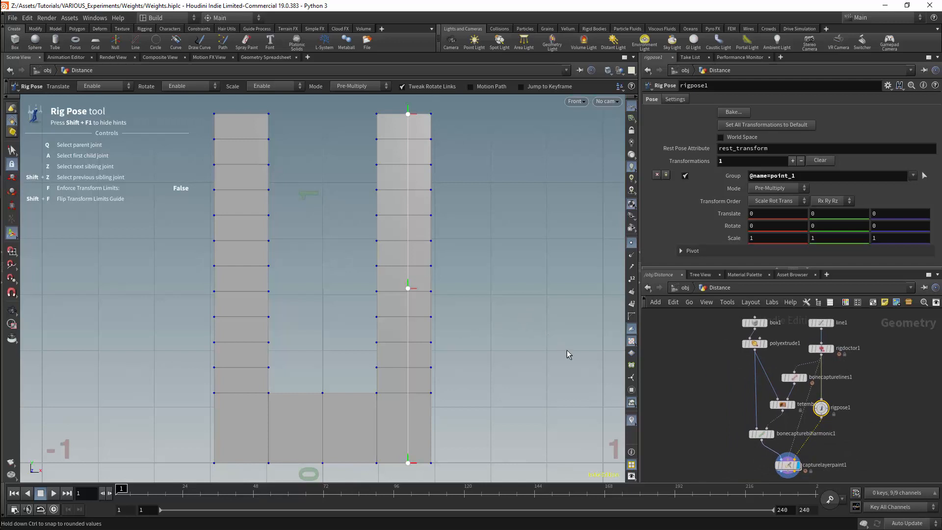
- Display and select the Distance network's Tet Embed node, and show its U-shaped mesh in wireframe
click(792, 405)
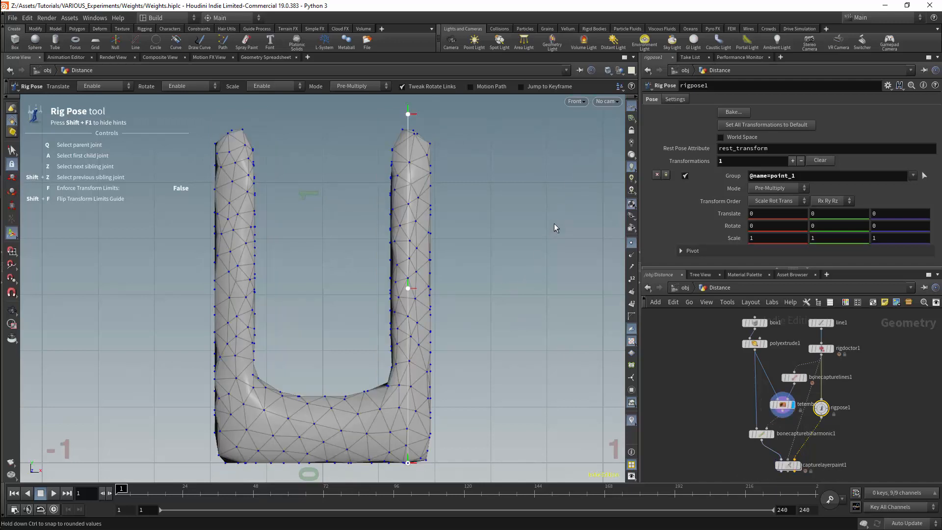
click(775, 404)
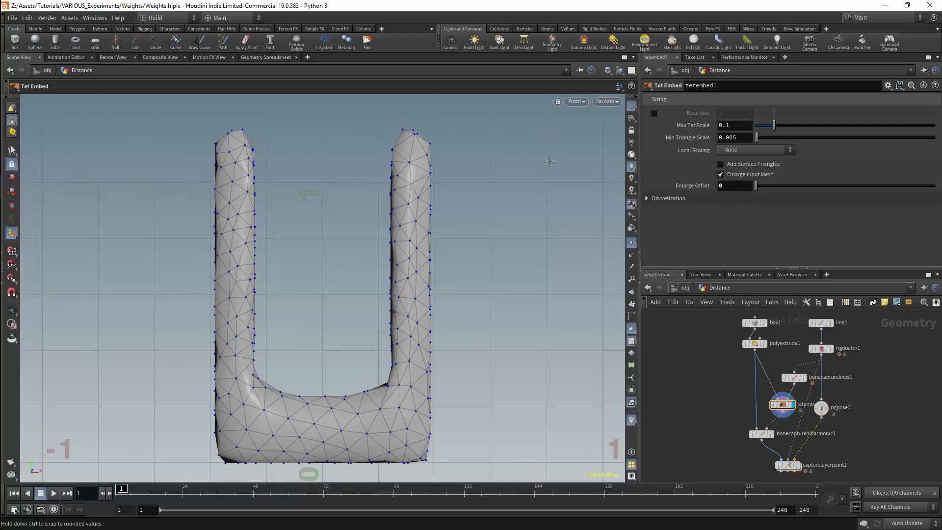
key(w)
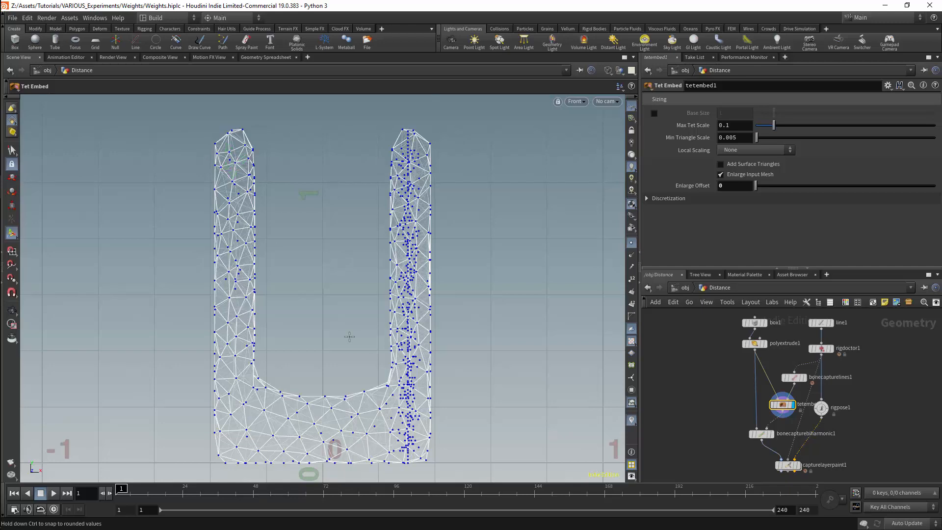
- Display the Distance network's capturelayerpaint1 node and use rigpose1 to rotate joint point_1 about -26.3 degrees in Z
click(821, 408)
click(798, 465)
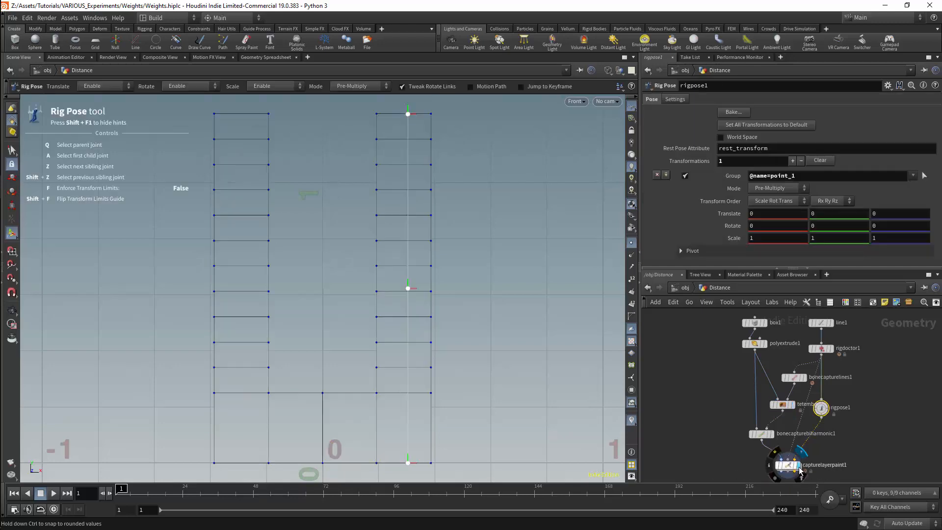
click(785, 465)
alt+middle_drag(471, 283, 507, 271)
click(821, 407)
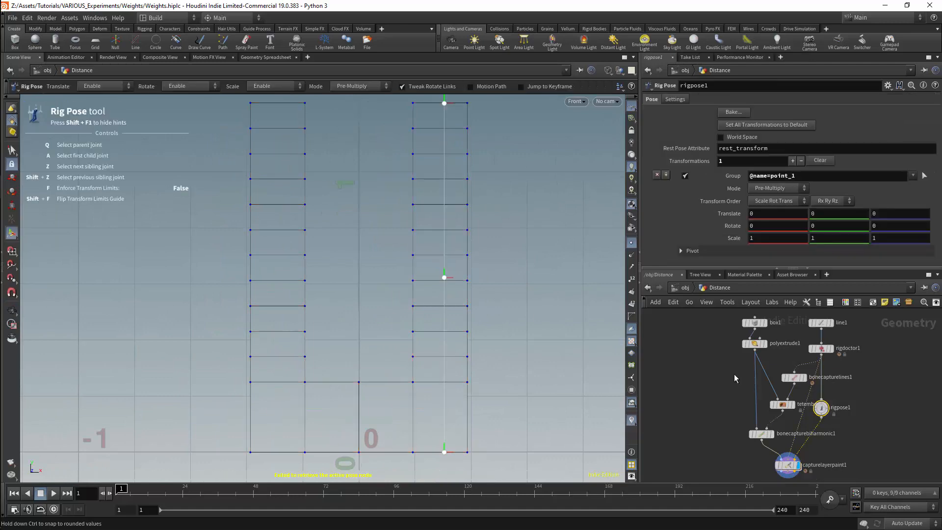
click(445, 278)
drag(483, 245, 484, 272)
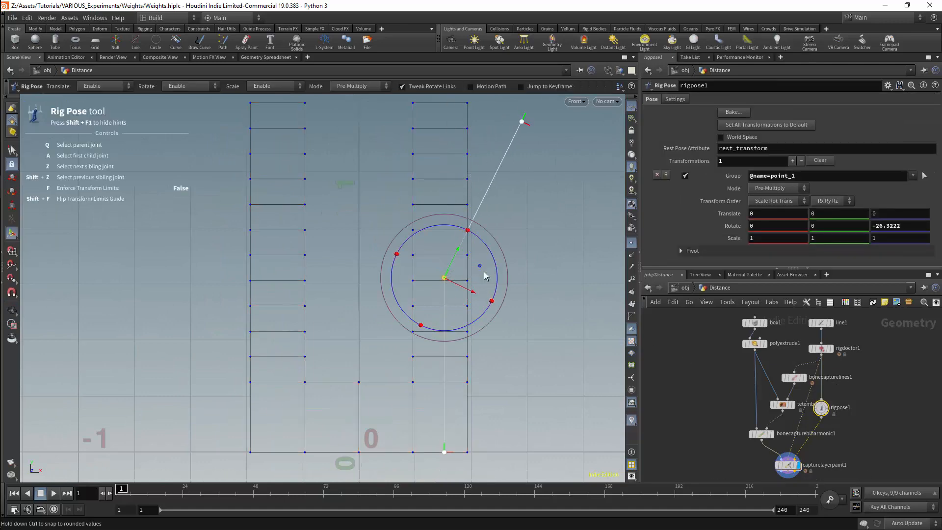
click(785, 465)
alt+middle_drag(390, 254, 392, 283)
key(Return)
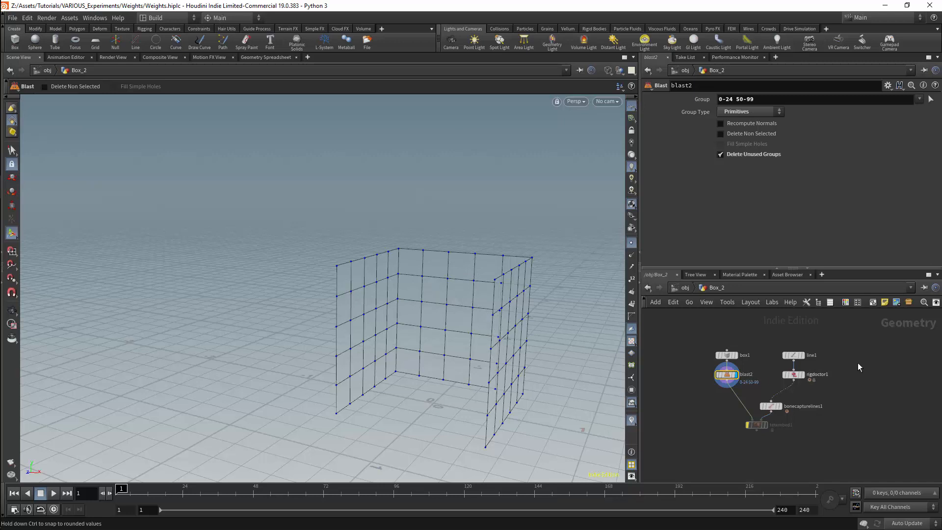
- Turn off the bypass on tetembed1 in the Box_2 network and view its mesh over the three-sided box
click(793, 356)
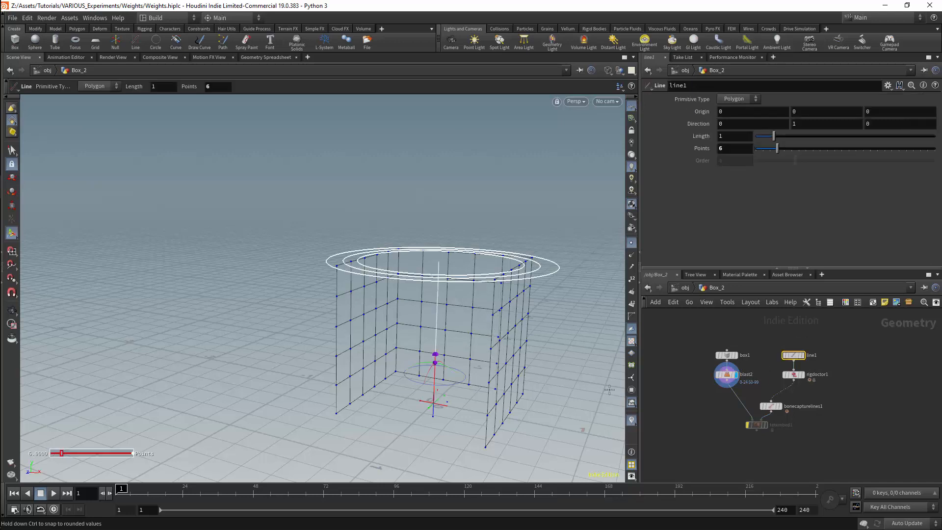
click(747, 427)
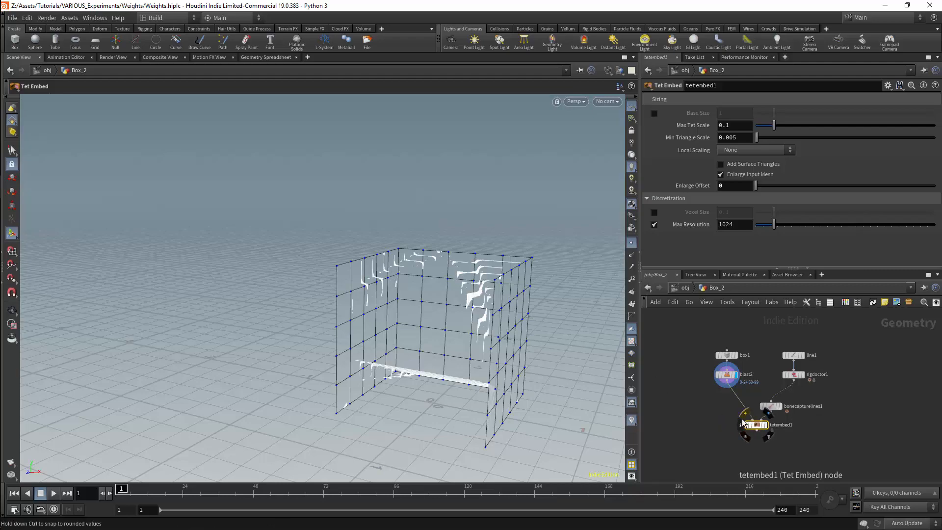
alt+drag(419, 304, 395, 353)
alt+right_drag(395, 353, 378, 341)
alt+middle_drag(378, 342, 414, 309)
drag(415, 309, 423, 279)
drag(443, 227, 456, 237)
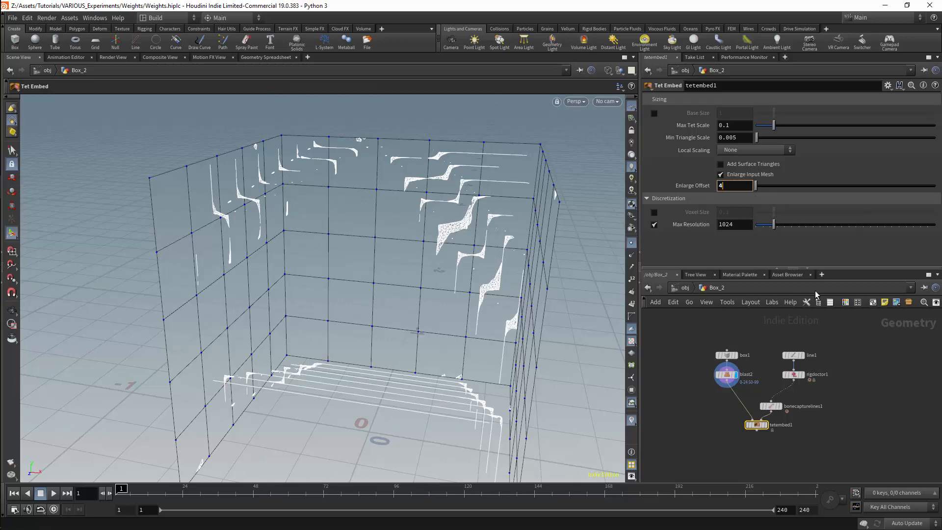
- Set the Box_2 Tet Embed's Enlarge Offset to 4 and display the node to view the mesh around the box
text(4)
key(Return)
key(Escape)
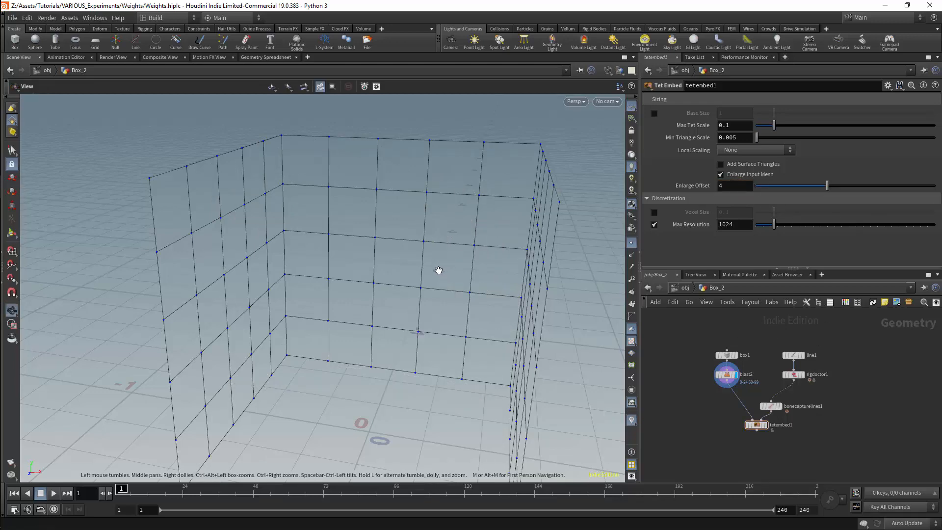
drag(440, 271, 391, 230)
click(765, 424)
key(Escape)
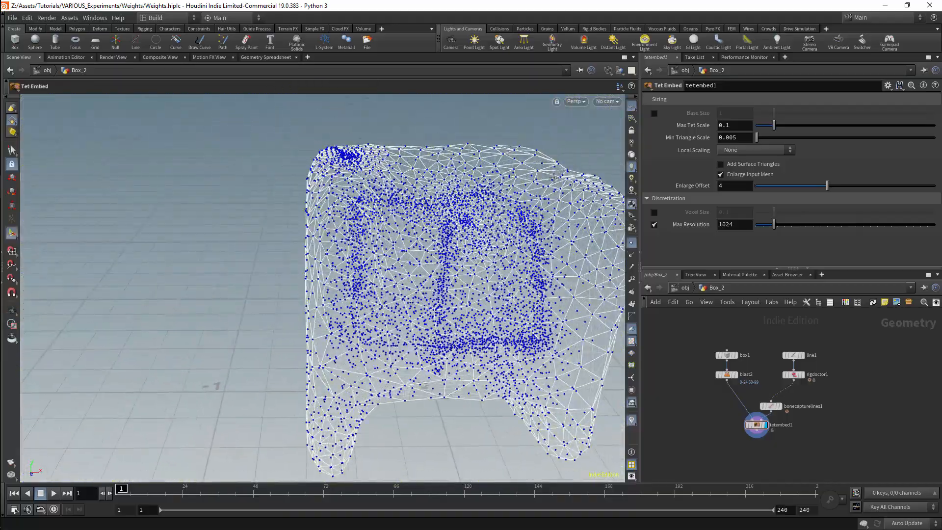
key(Escape)
drag(442, 255, 412, 237)
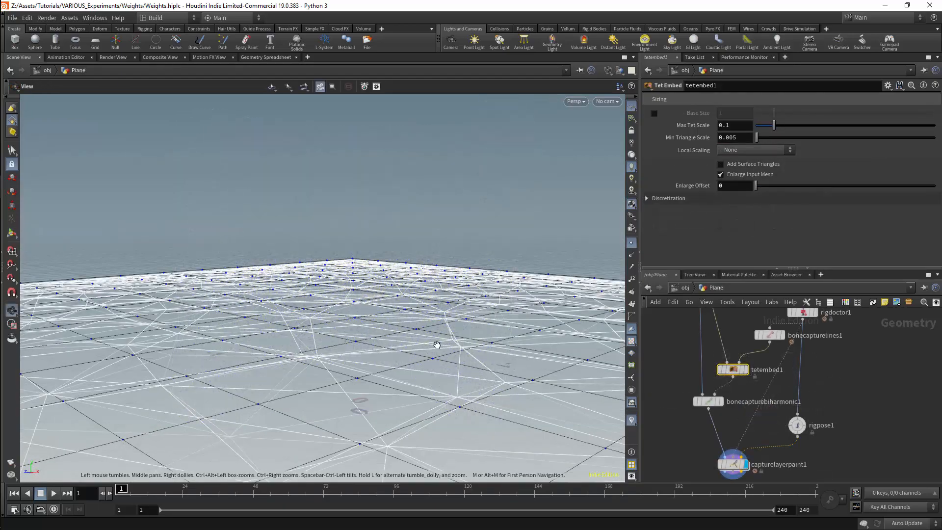
- Examine the Plane network's Tet Embed mesh over the grid from several angles
drag(437, 343, 499, 344)
middle_drag(499, 345, 538, 292)
right_drag(538, 293, 314, 373)
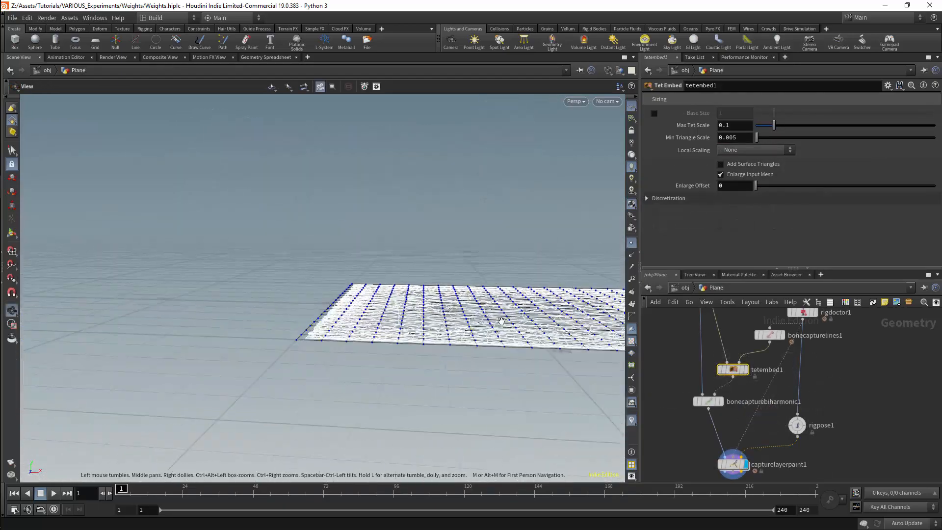
middle_drag(505, 314, 430, 403)
drag(429, 403, 459, 427)
middle_drag(459, 427, 461, 329)
drag(461, 330, 477, 328)
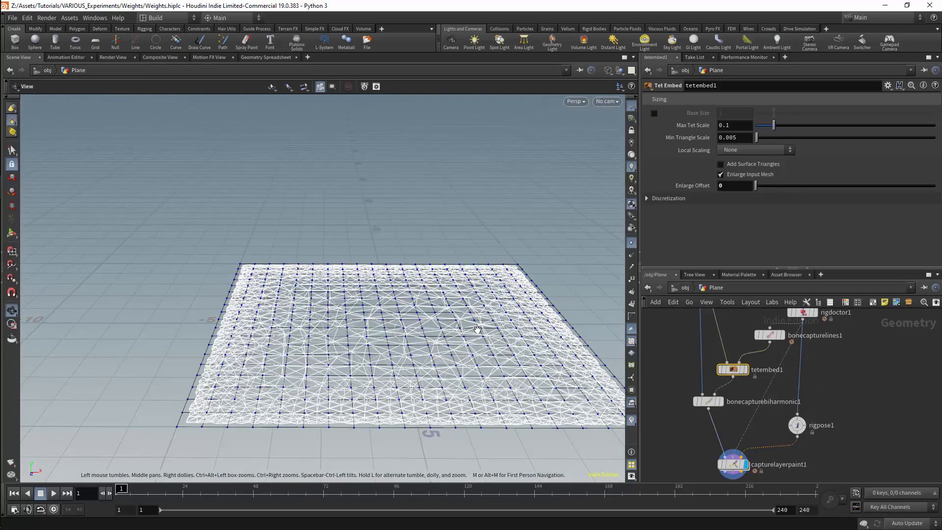
- Check the plane's capture with capturelayerpaint1, try rotating joint point_7 with rigpose1, and undo the pose change
click(738, 445)
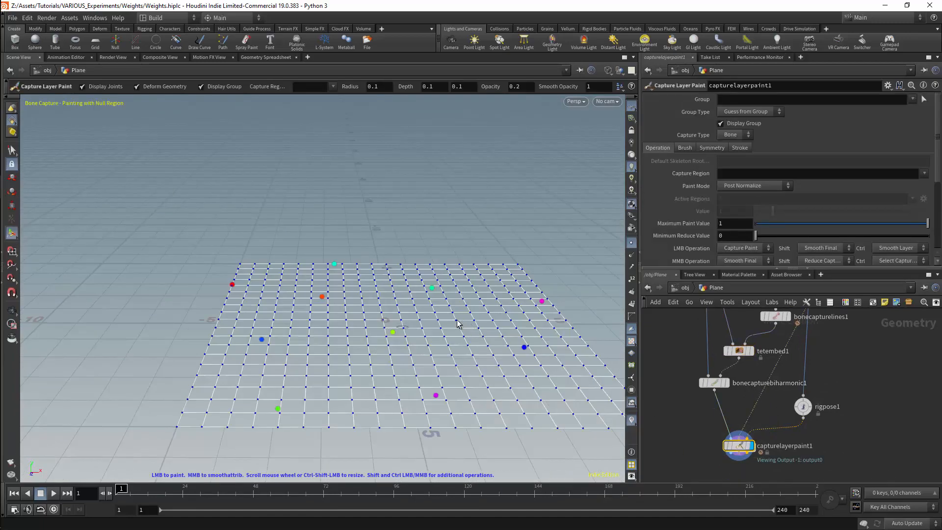
mouse_move(539, 335)
alt+mouse_down()
mouse_move(493, 315)
mouse_move(505, 348)
alt+mouse_up()
drag(837, 382, 800, 415)
click(502, 343)
drag(504, 322, 439, 310)
key(ctrl+z)
key(ctrl+z)
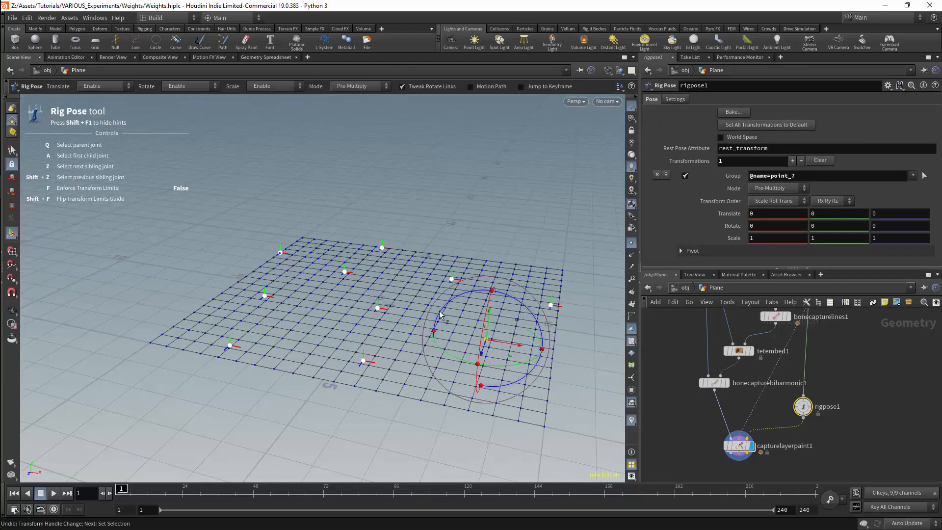
- Set the Enlarge Offset of the Plane network's tetembed1 to 4 and view the mesh around the grid
middle_drag(750, 365, 751, 398)
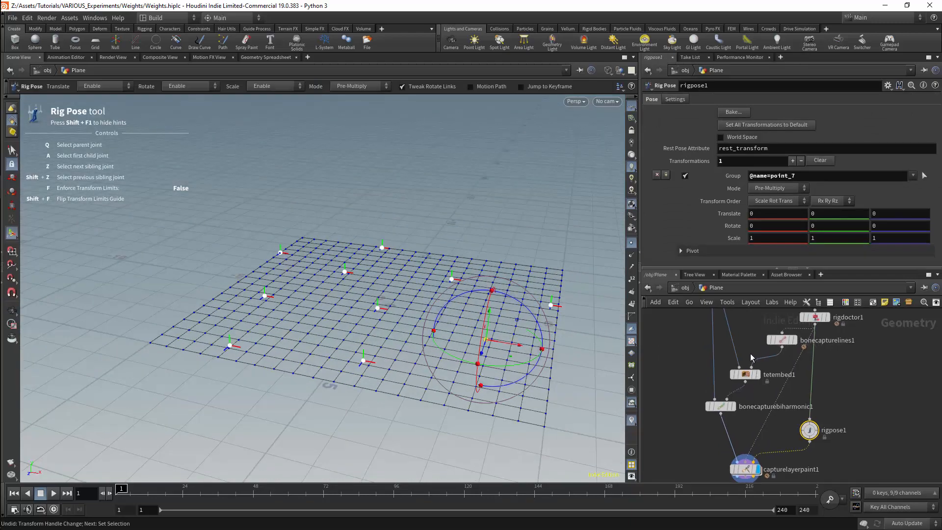
click(746, 374)
alt+drag(442, 310, 481, 280)
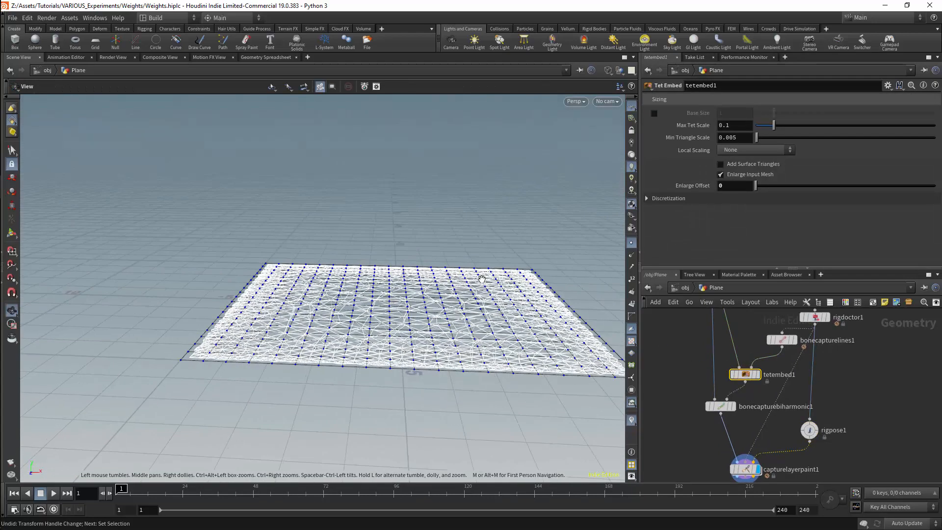
alt+middle_drag(481, 292, 453, 355)
drag(446, 340, 474, 318)
key(Return)
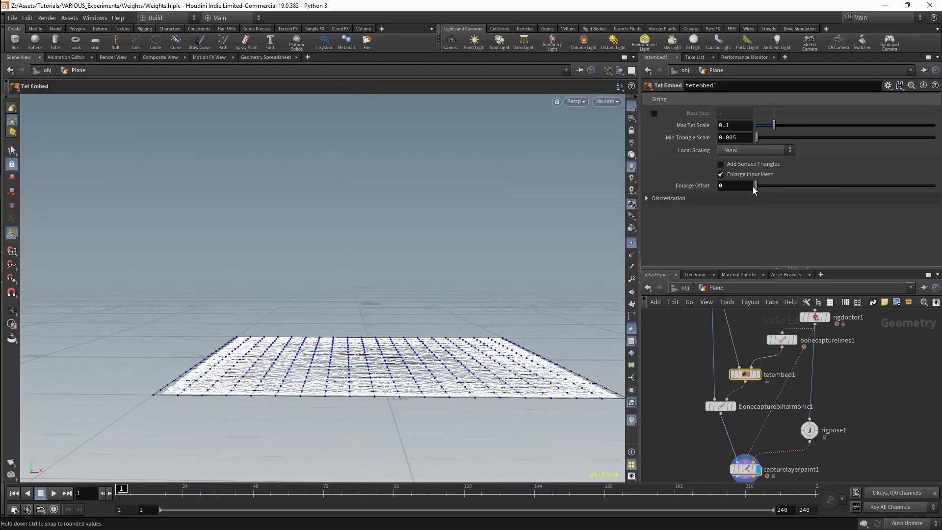
drag(750, 187, 691, 197)
text(47)
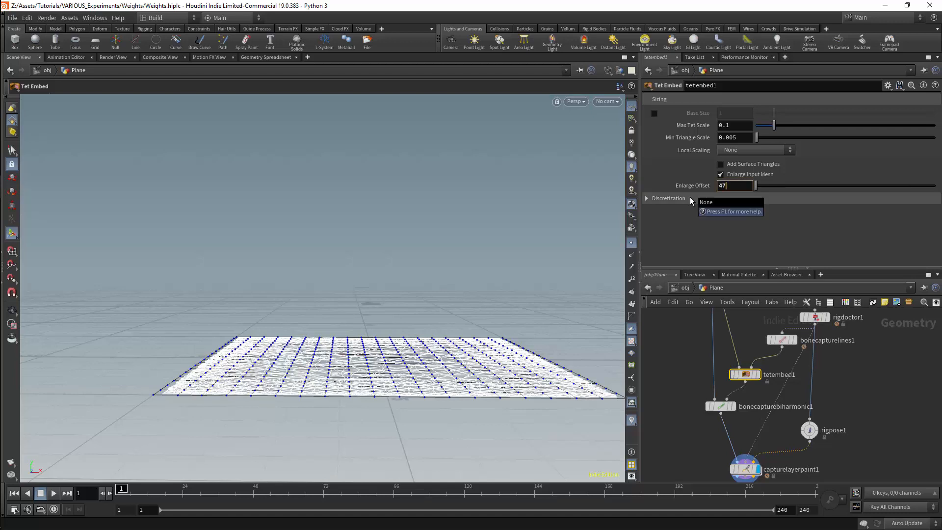
key(BackSpace)
key(Return)
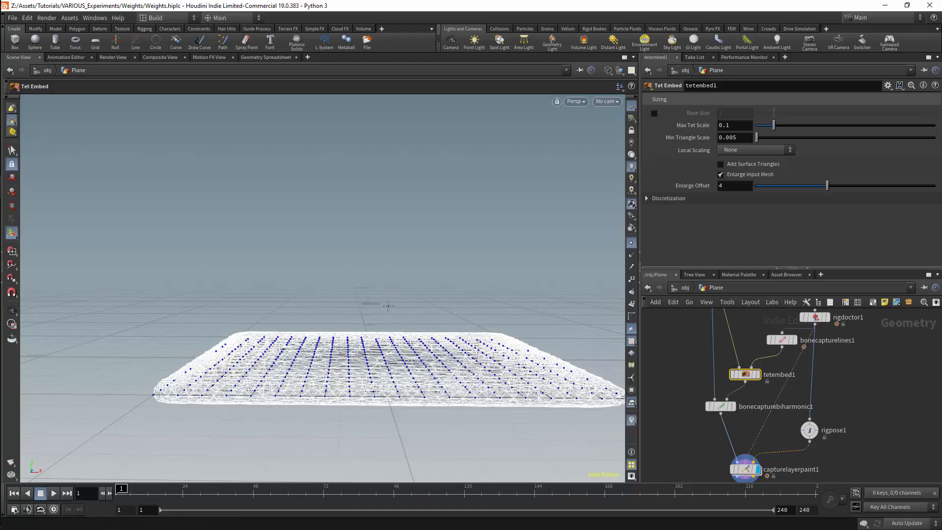
key(Escape)
drag(408, 311, 384, 336)
middle_drag(383, 336, 408, 327)
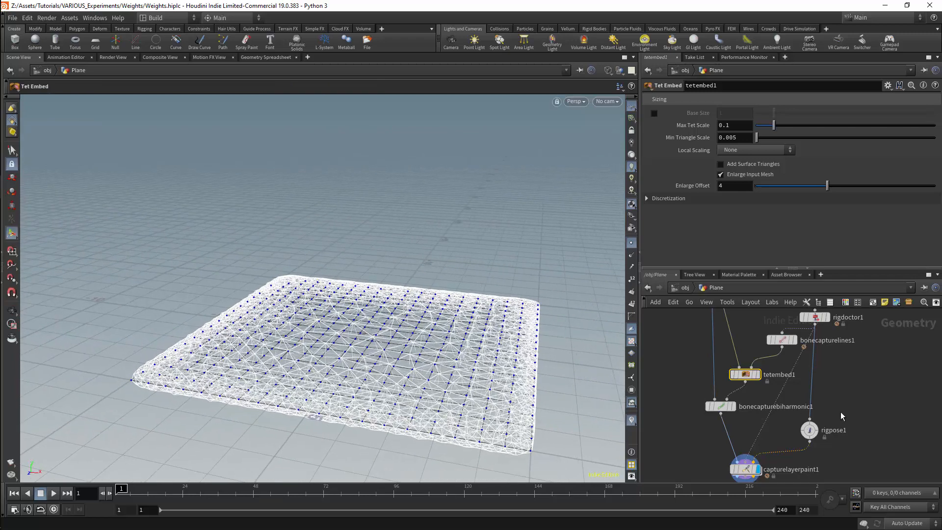
- Examine the plane's joint weights with capturelayerpaint1 selected and compare them with tetembed1's enlarged mesh
mouse_move(832, 413)
click(826, 420)
click(745, 468)
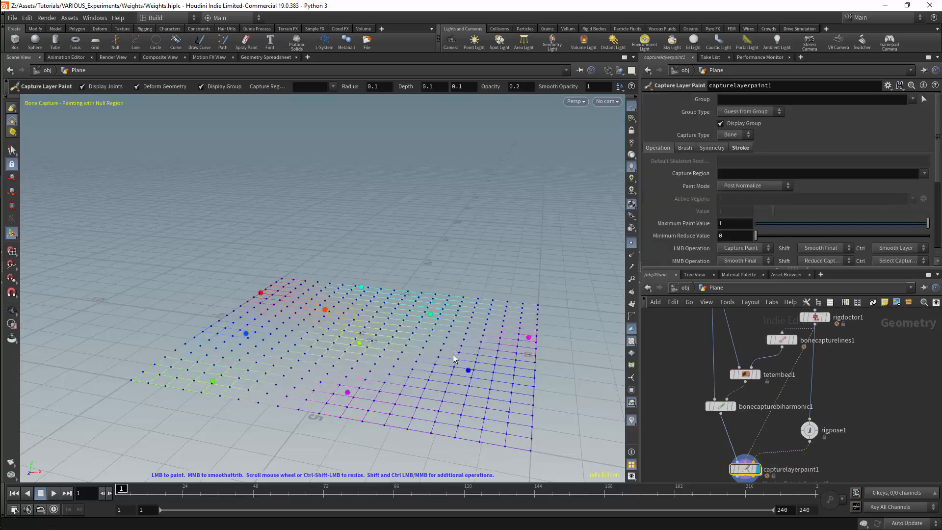
alt+drag(389, 337, 447, 376)
alt+middle_drag(446, 376, 450, 324)
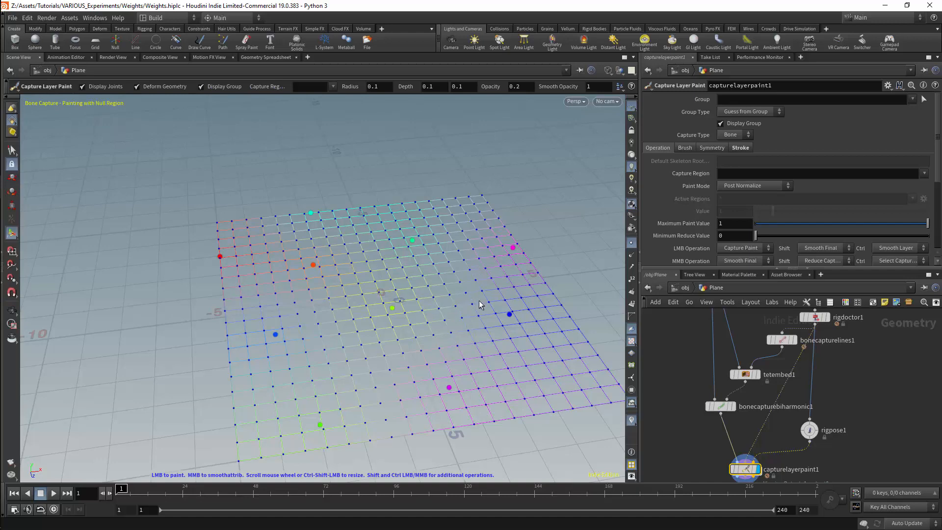
mouse_move(480, 305)
alt+mouse_down()
mouse_move(461, 286)
mouse_move(521, 305)
alt+mouse_up()
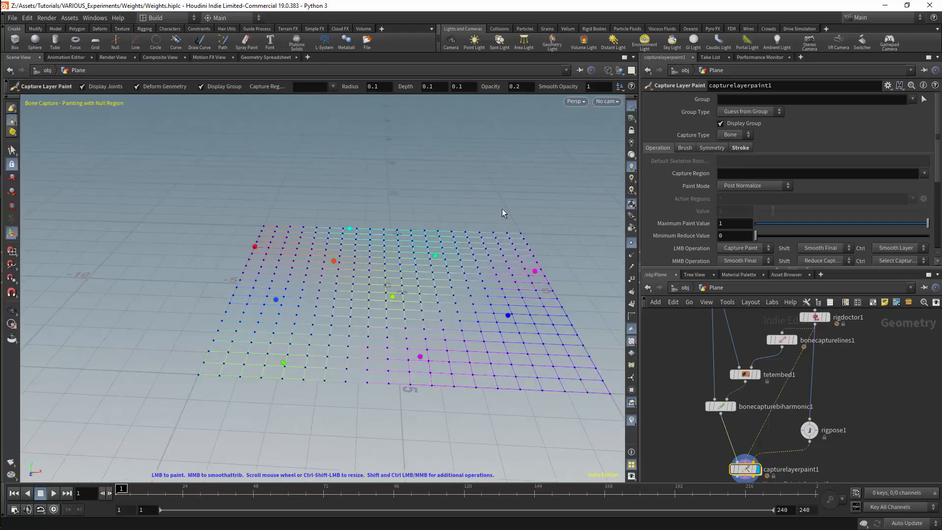
mouse_move(260, 252)
alt+mouse_down()
mouse_move(421, 309)
mouse_move(422, 261)
mouse_move(557, 260)
alt+mouse_up()
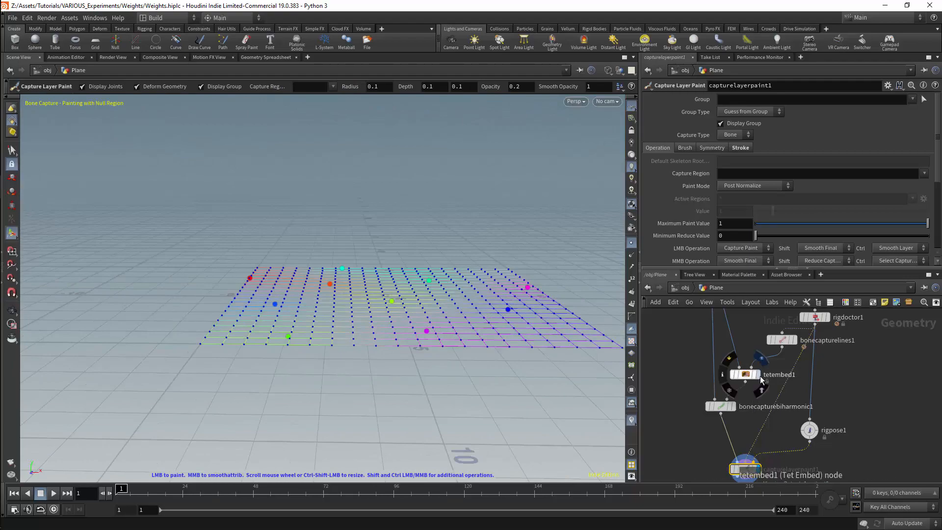
click(745, 376)
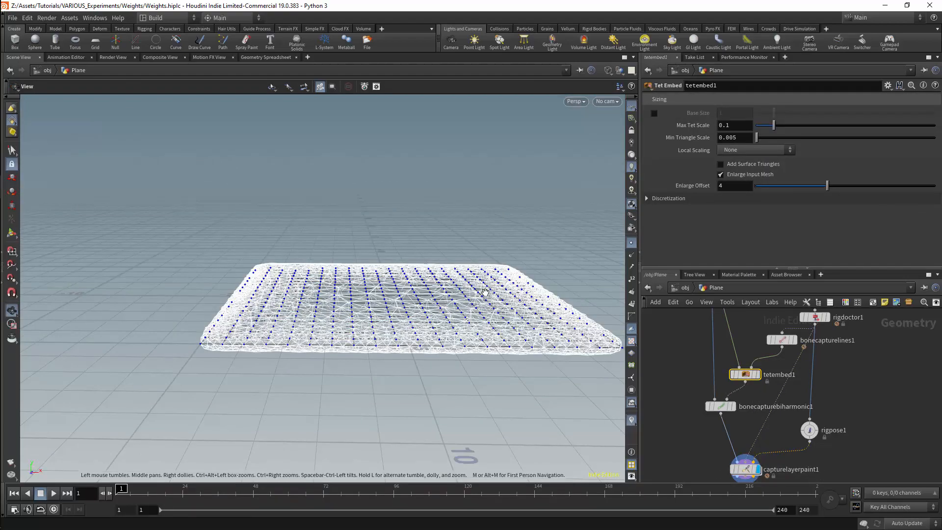
drag(469, 340, 410, 287)
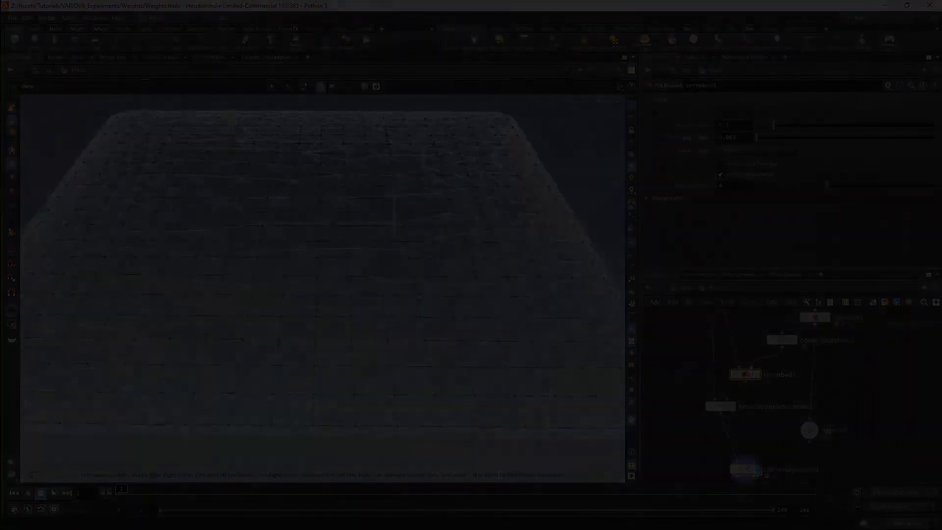